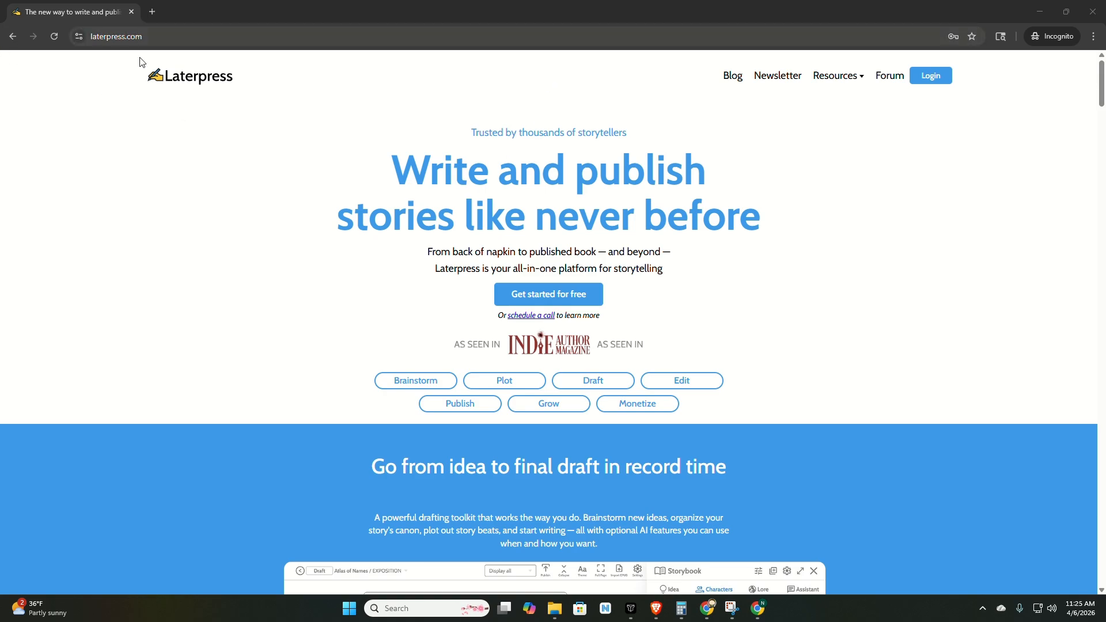
Open the author login page and go from there to creating a new account.
click(932, 77)
click(933, 77)
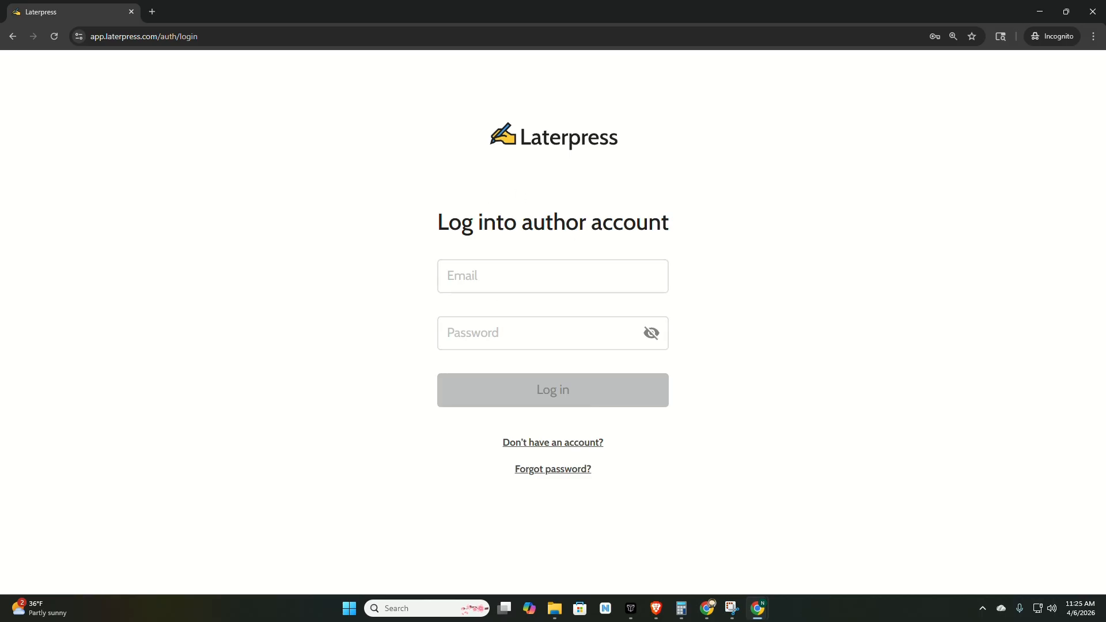
click(579, 446)
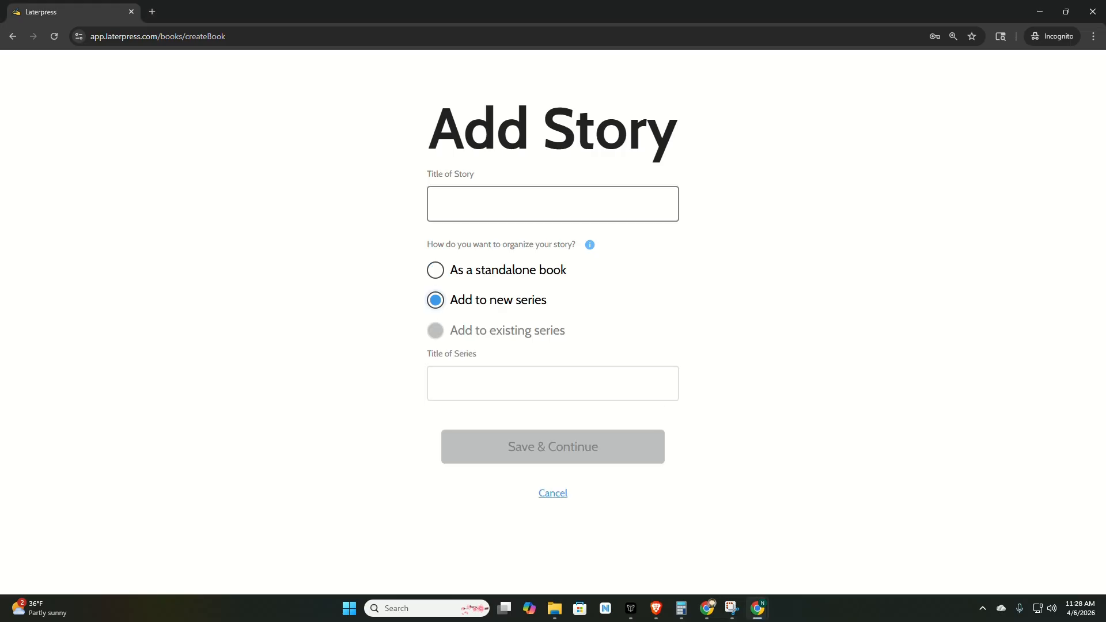
Add a new story as a standalone book with the title "Title" and save it.
click(435, 270)
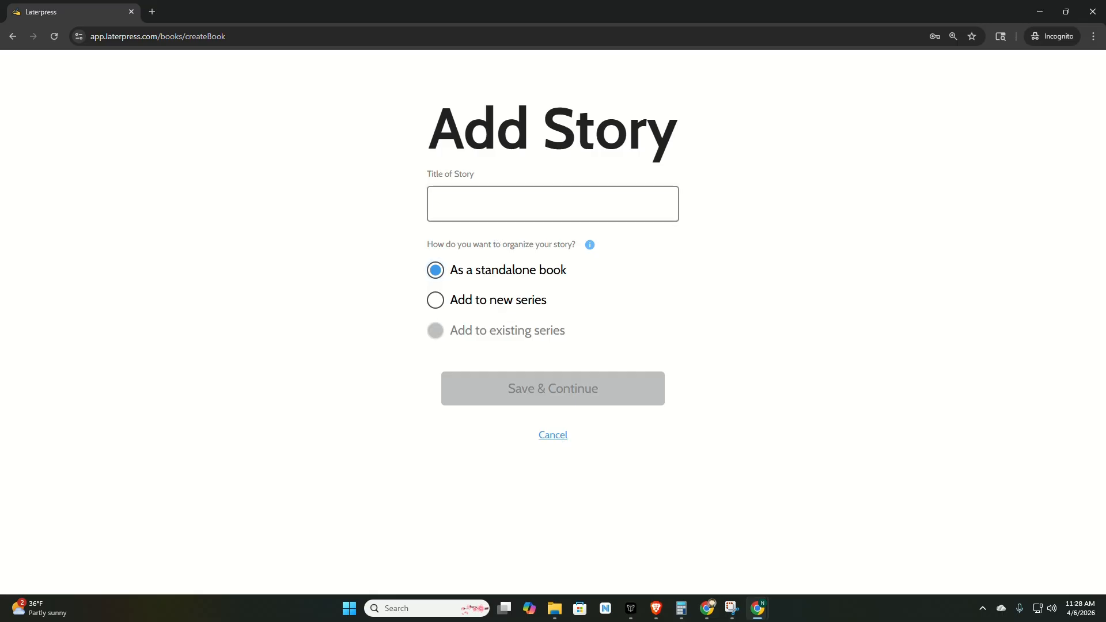
text(Ti)
text(tel)
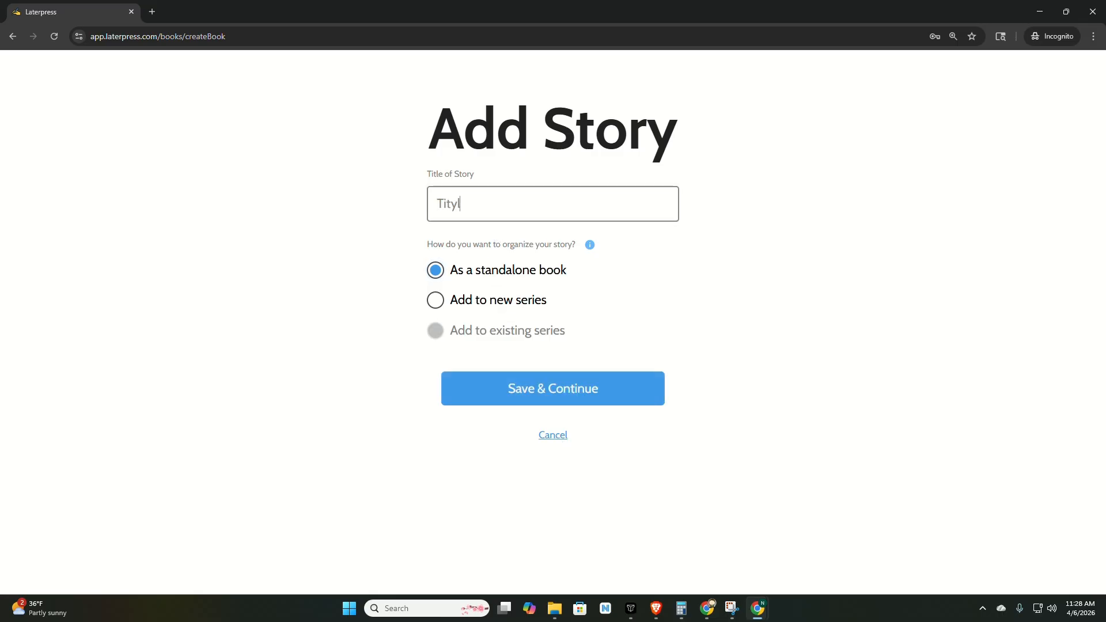
key(BackSpace)
key(BackSpace)
text(le)
click(570, 396)
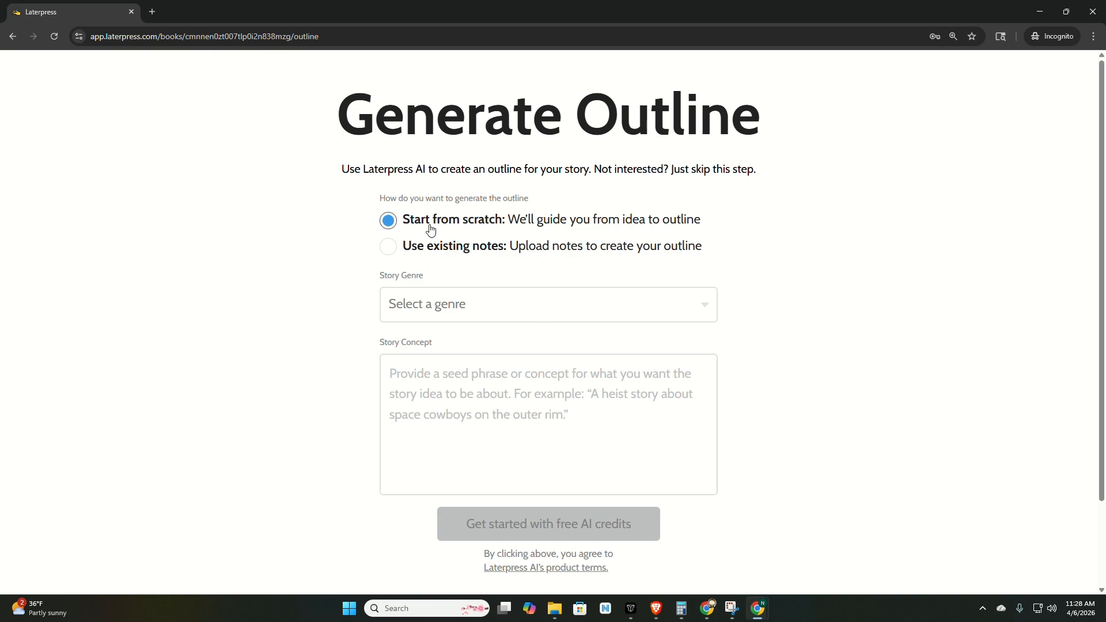
Start the outline from scratch with the concept "A world where dinosaurs never went extinct, but humanity still evolved and managed to domesticate them.".
click(446, 250)
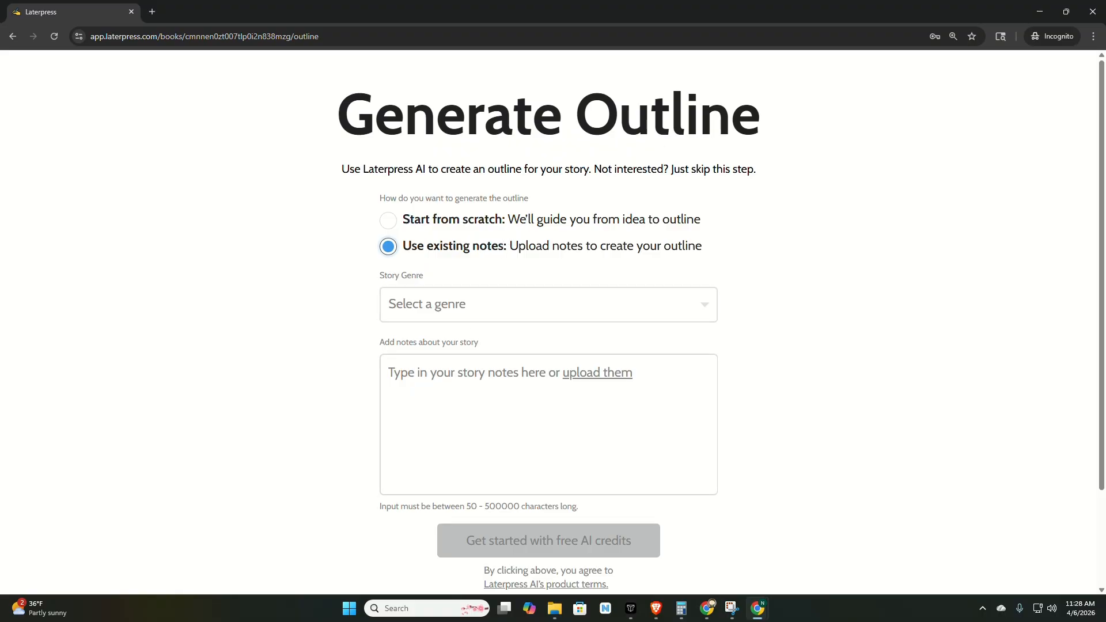
click(460, 224)
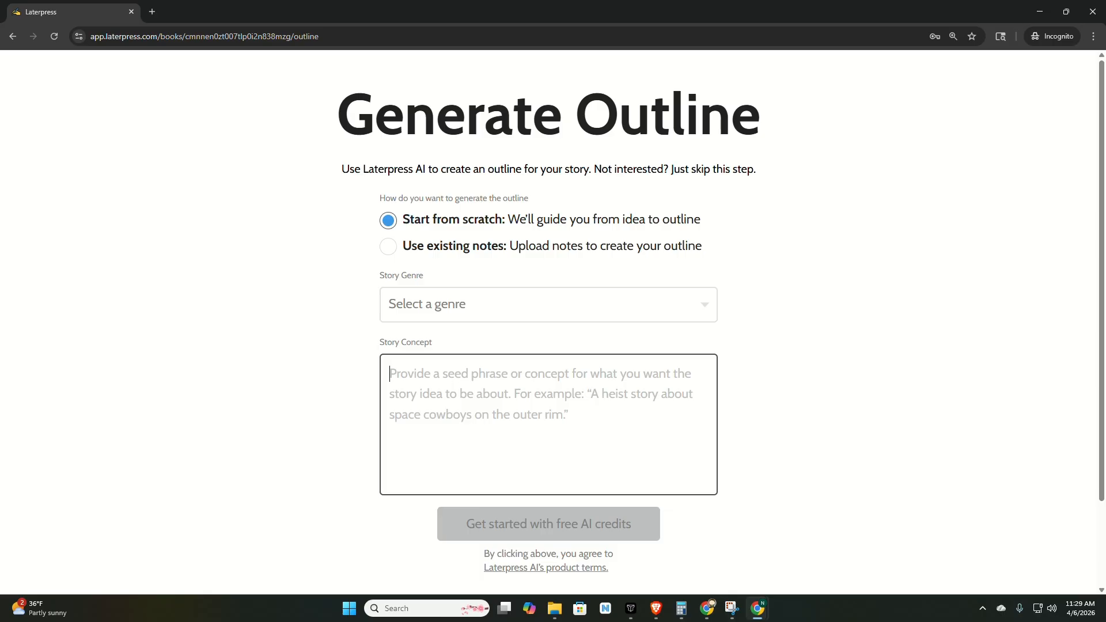
text(A)
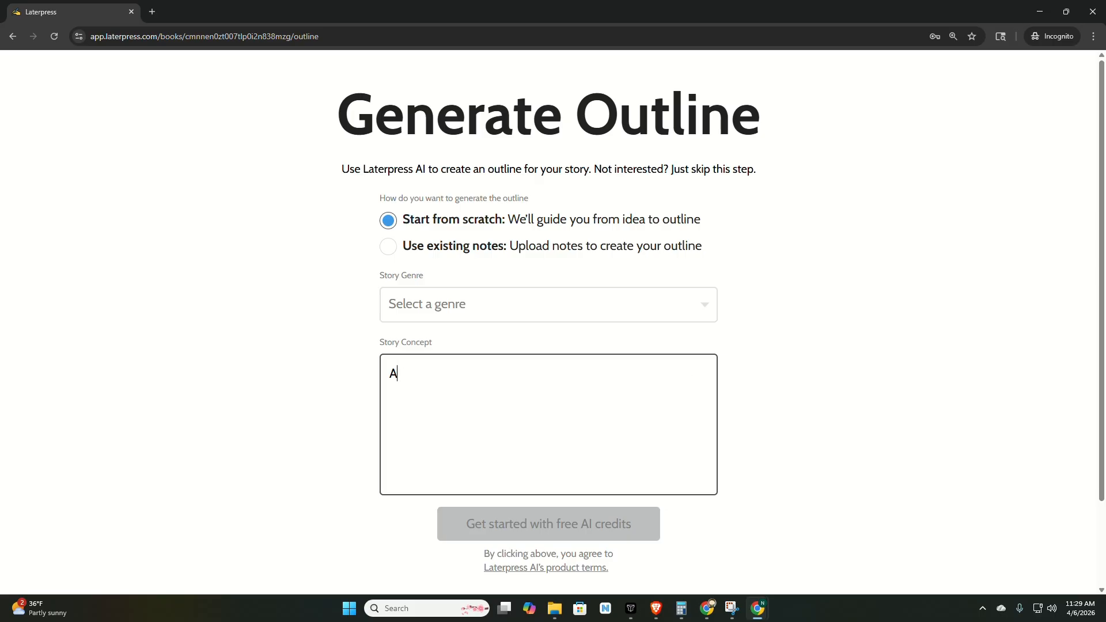
text( world where dinosaurs nev)
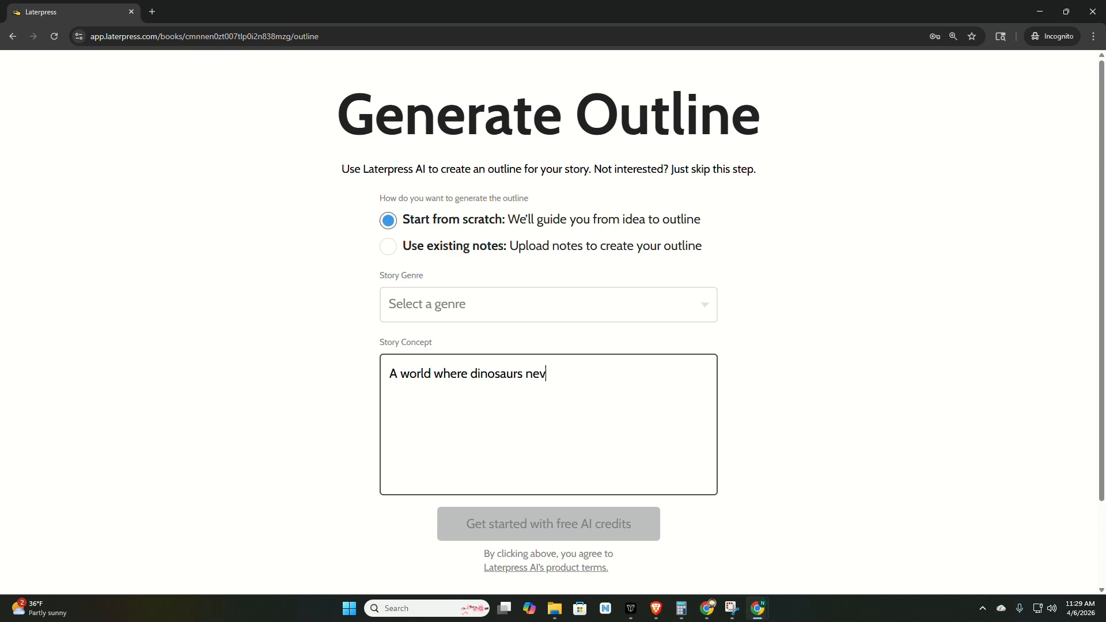
text(er went extinct, but humanity sti)
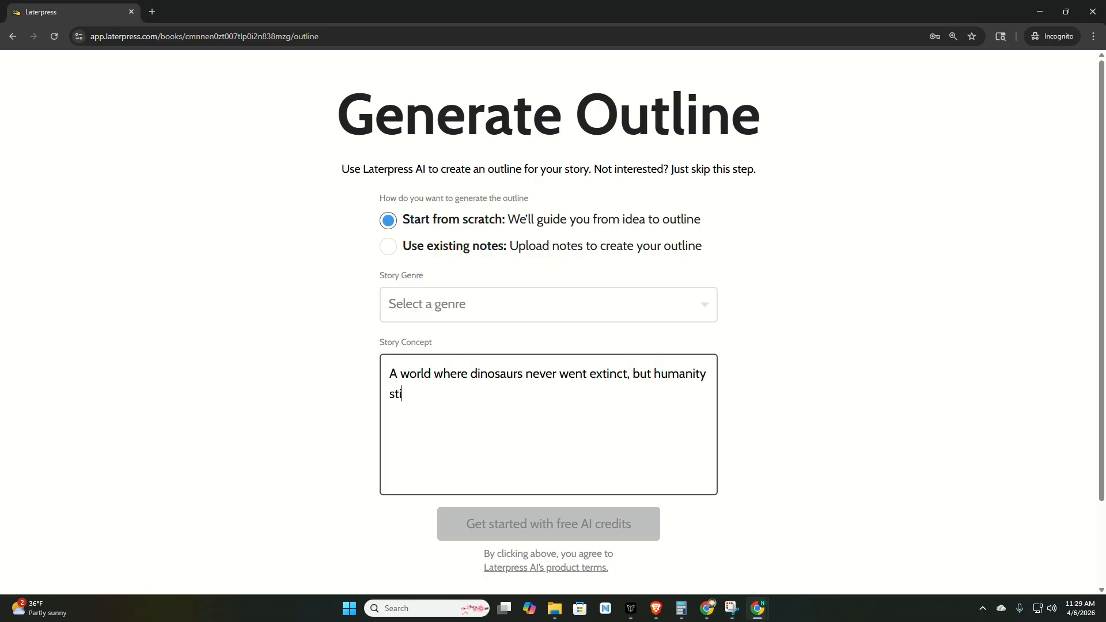
text(ll evolved and managed to )
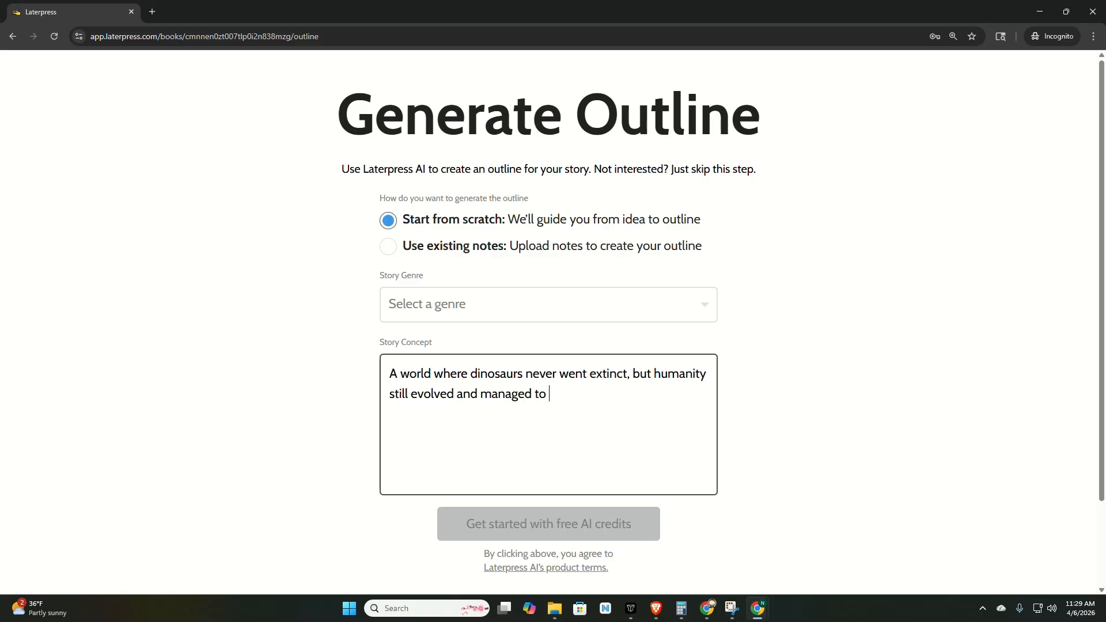
text(domesticate them.)
Set the story genre to Fantasy - General and generate the story idea with the free AI credits.
scroll(548, 323, down, 2)
scroll(549, 323, up, 1)
click(549, 259)
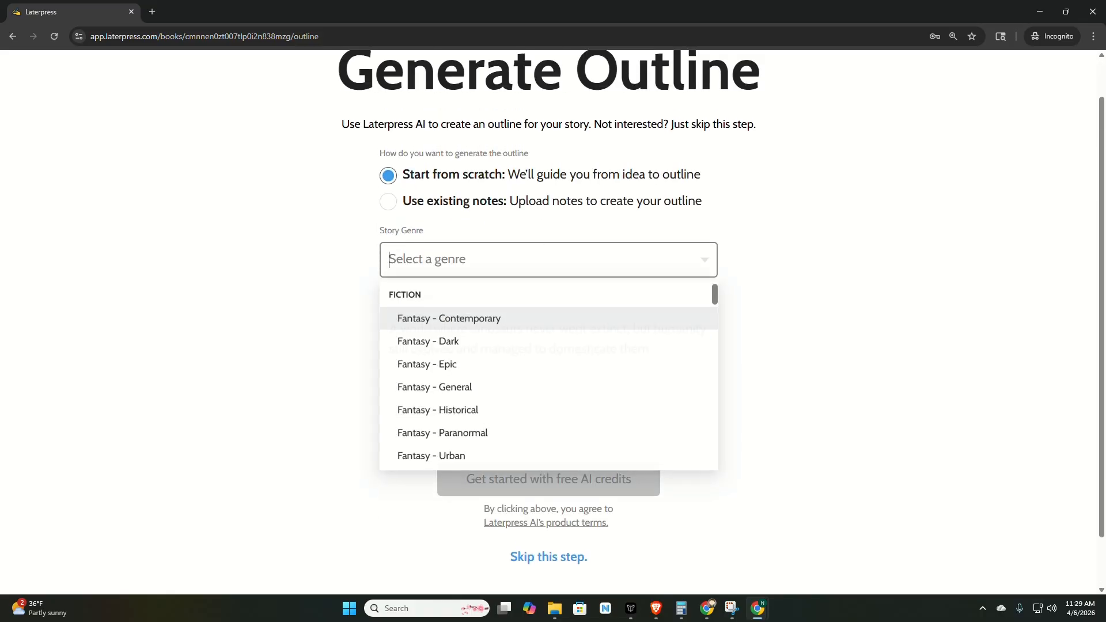
click(520, 388)
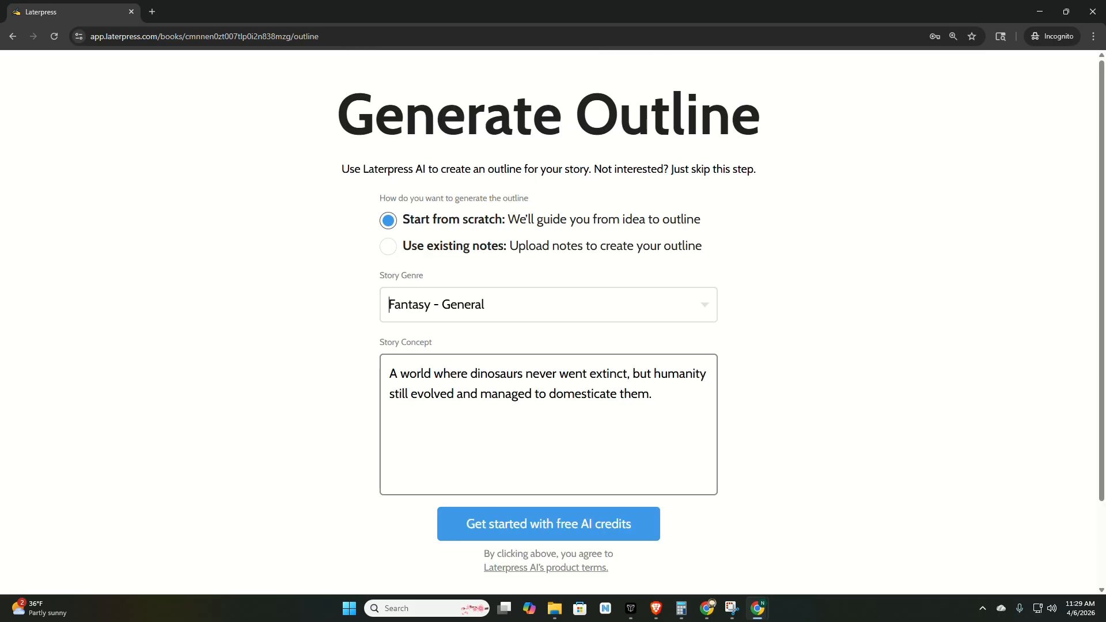
scroll(585, 469, down, 1)
click(585, 467)
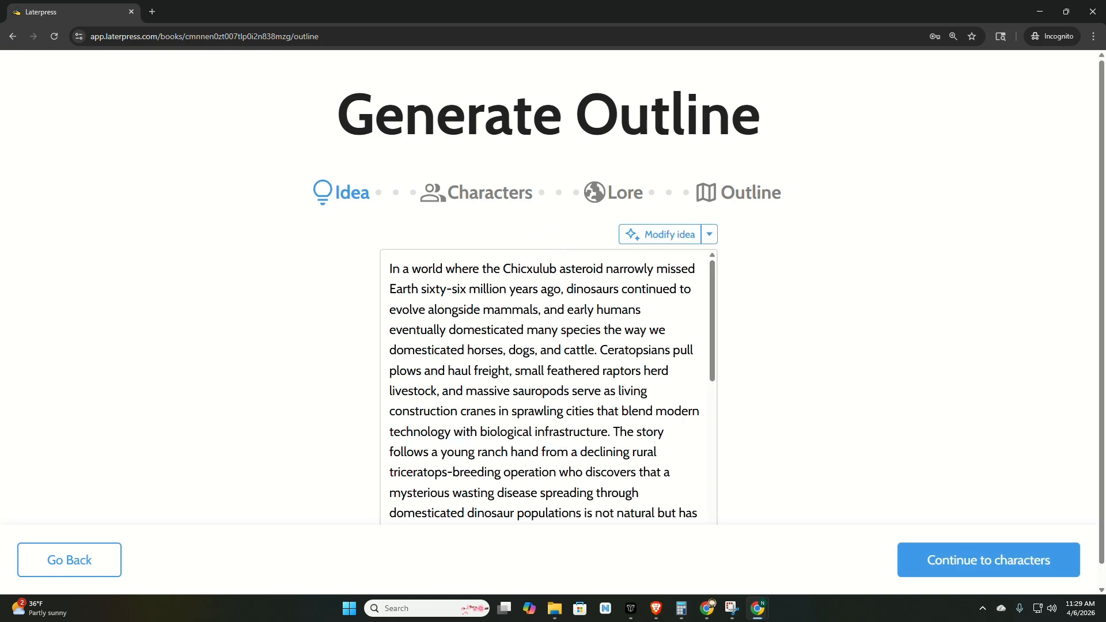
Read through the generated story idea and check what the Modify idea option offers without changing the idea.
scroll(534, 232, down, 2)
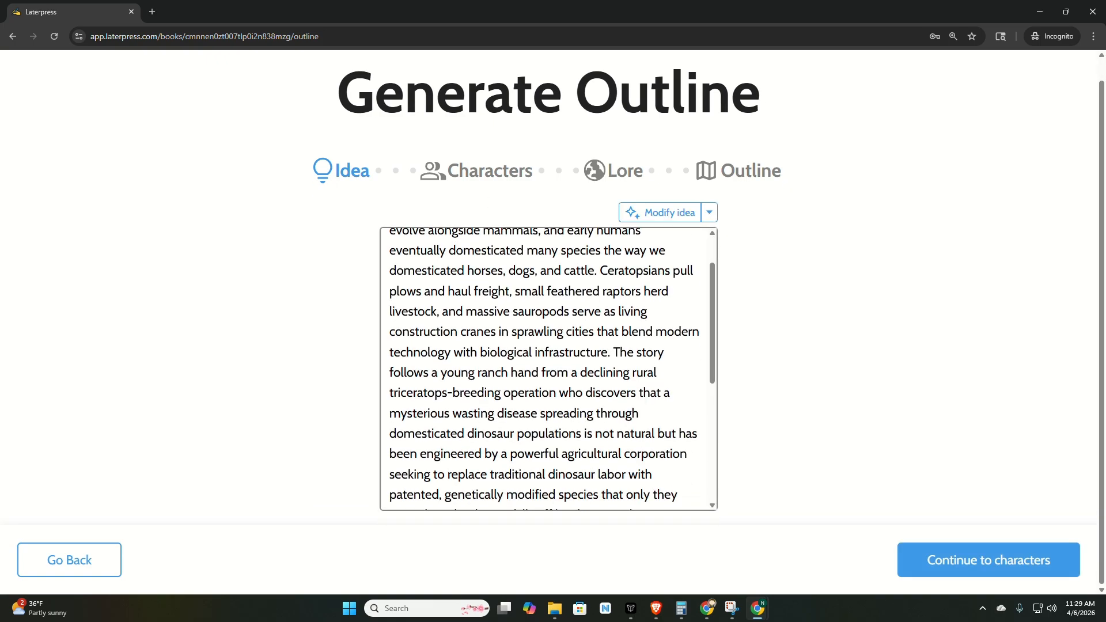
scroll(541, 369, down, 1)
scroll(541, 369, down, 1)
scroll(541, 369, down, 3)
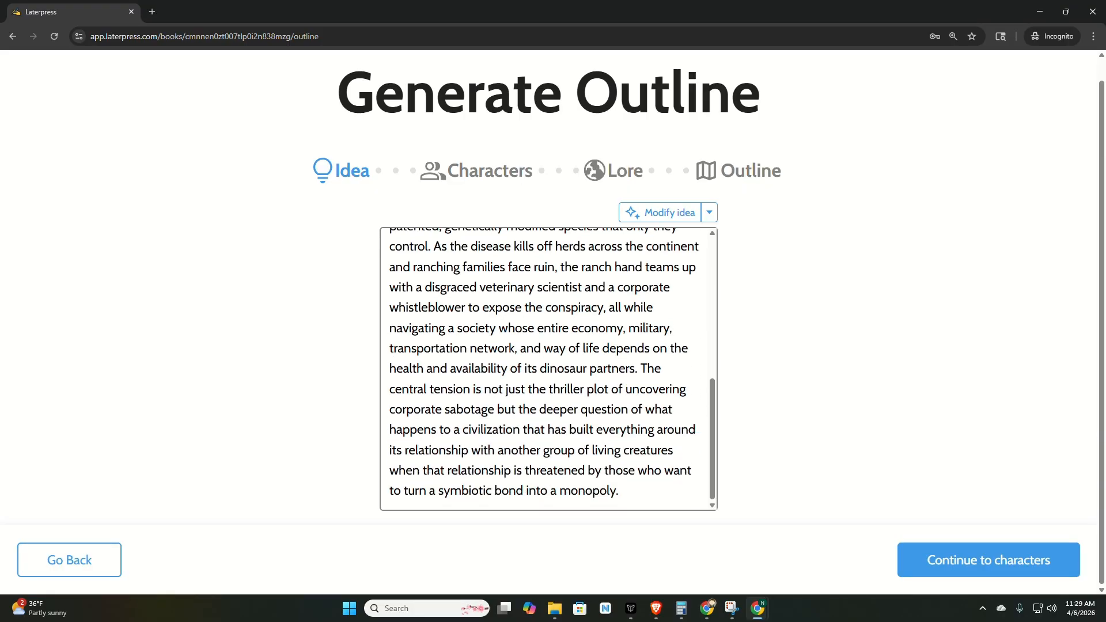
scroll(542, 368, up, 7)
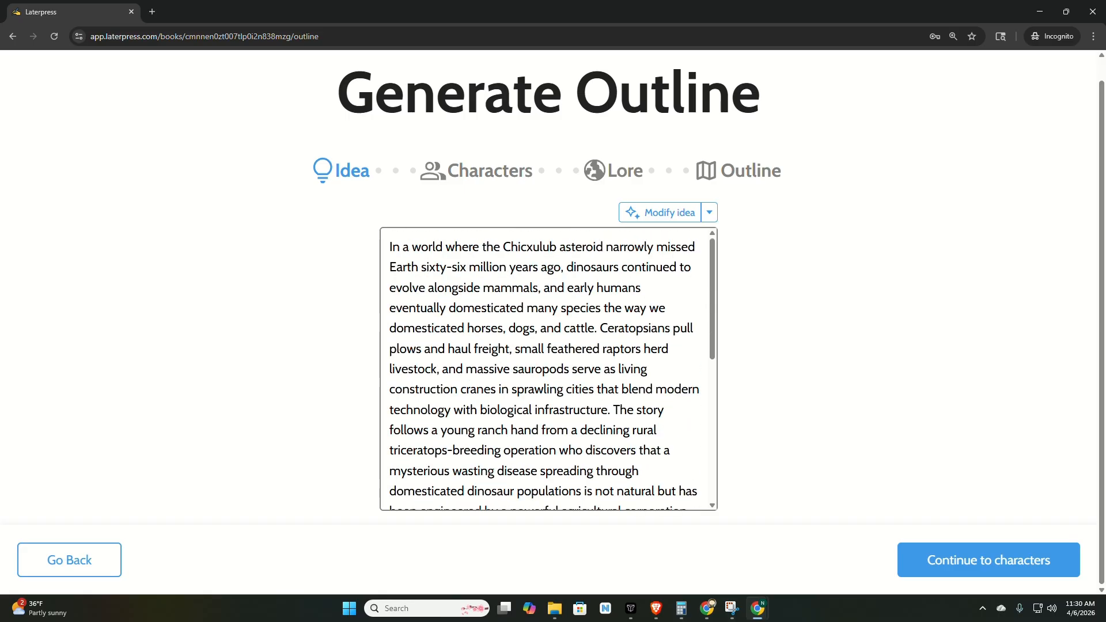
scroll(541, 368, down, 1)
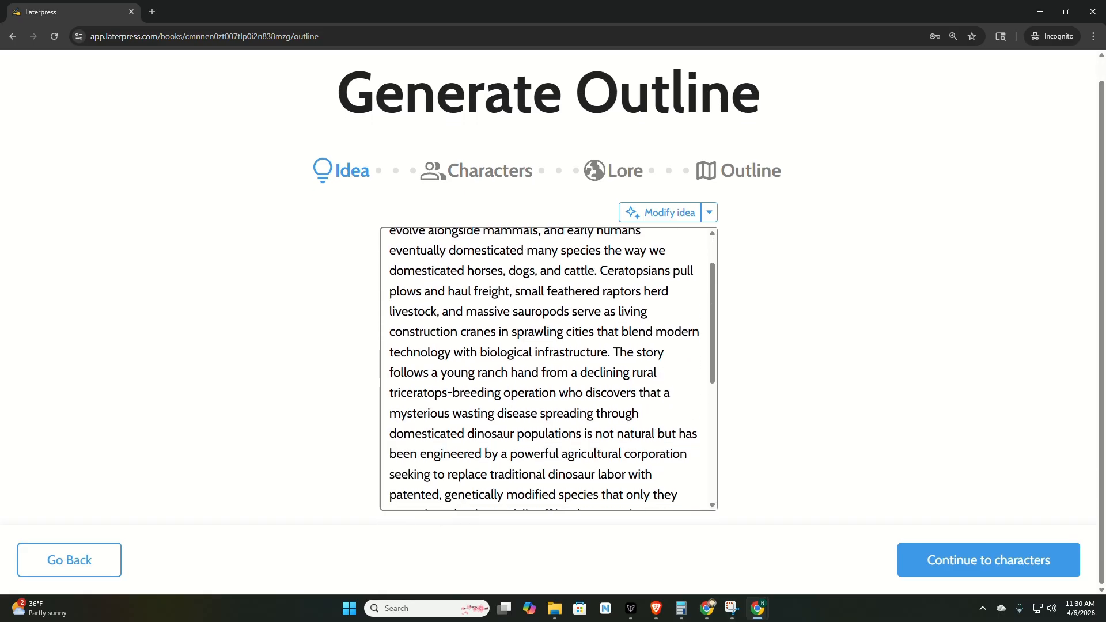
click(670, 213)
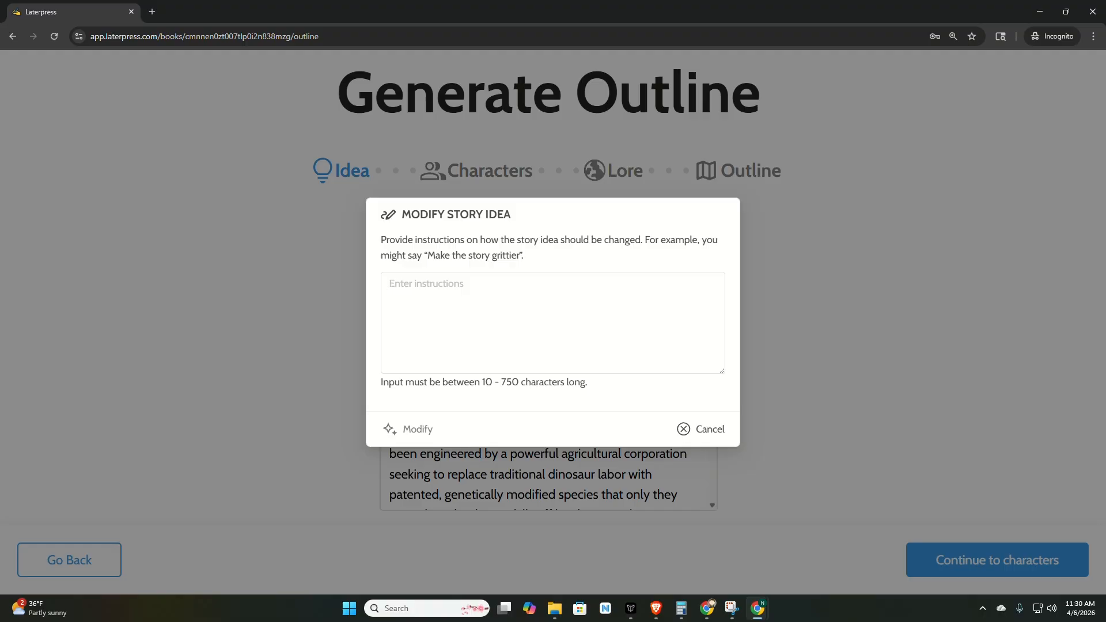
click(714, 434)
click(713, 434)
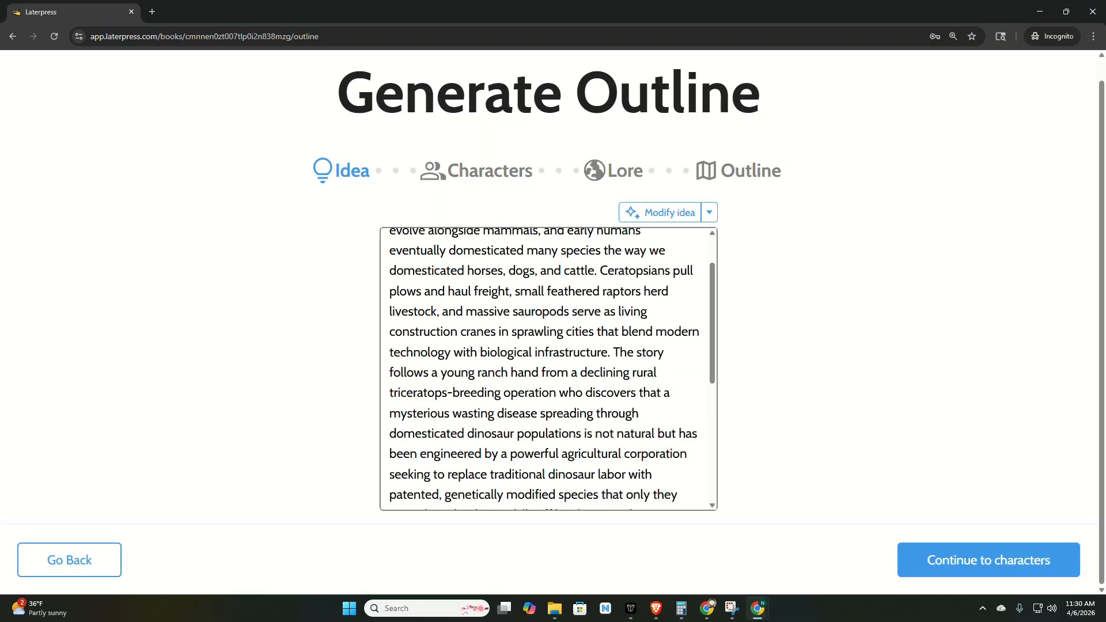
scroll(548, 369, down, 5)
scroll(549, 368, up, 5)
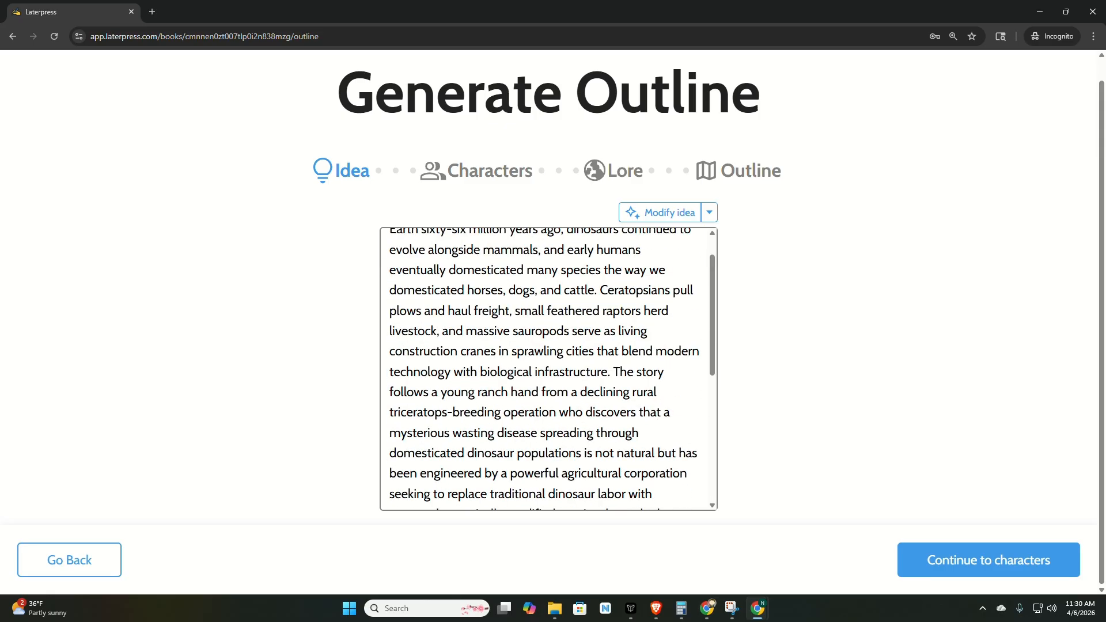
scroll(549, 369, up, 1)
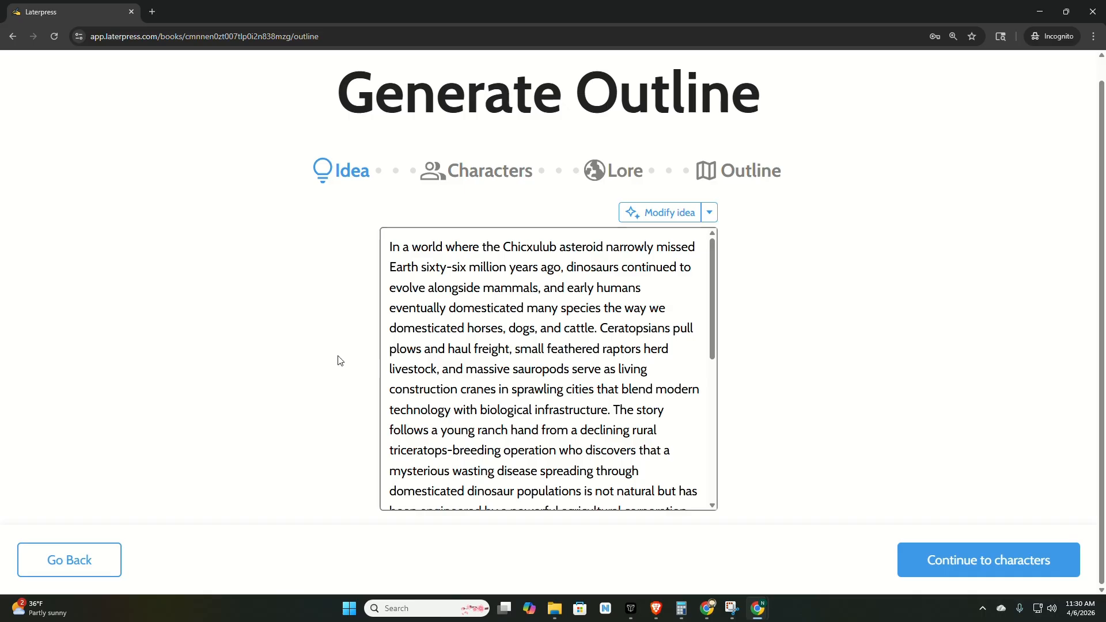
Continue to the characters stage and start a new character with the type Protagonist.
click(988, 567)
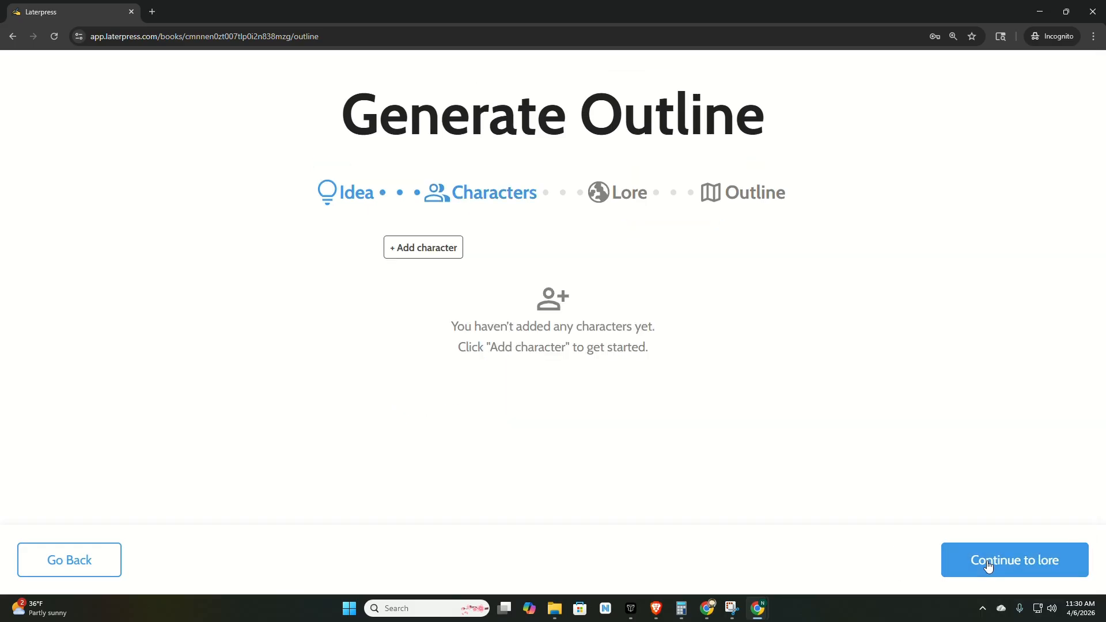
click(428, 253)
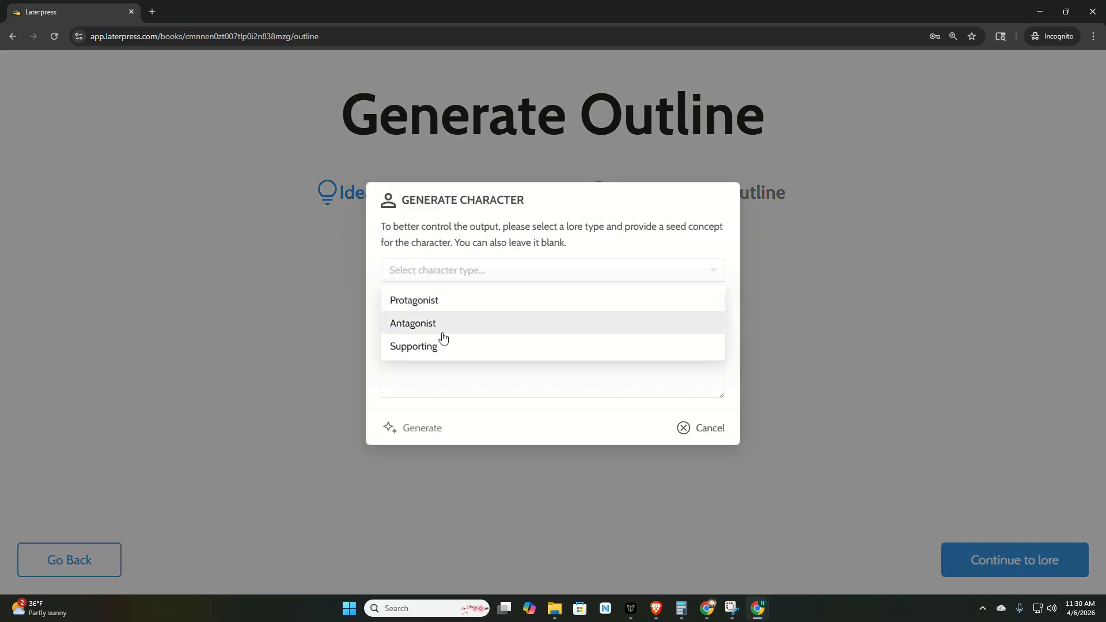
click(442, 305)
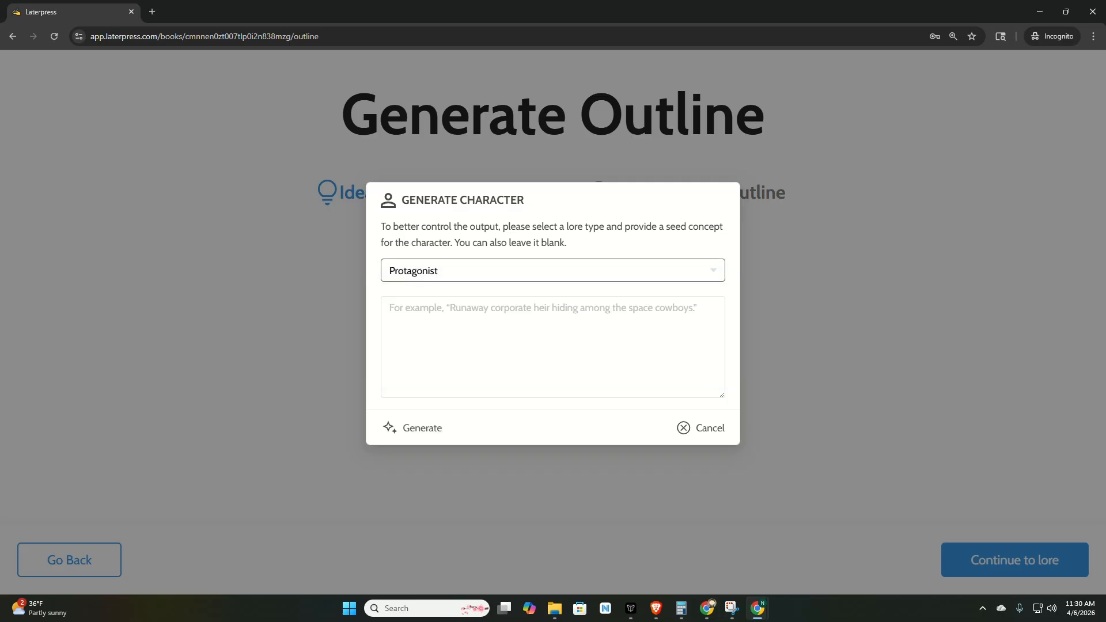
Generate the character from the seed concept "A male protagonist in his 30s, with an unconventional sense of justice".
click(441, 311)
text(A male pro)
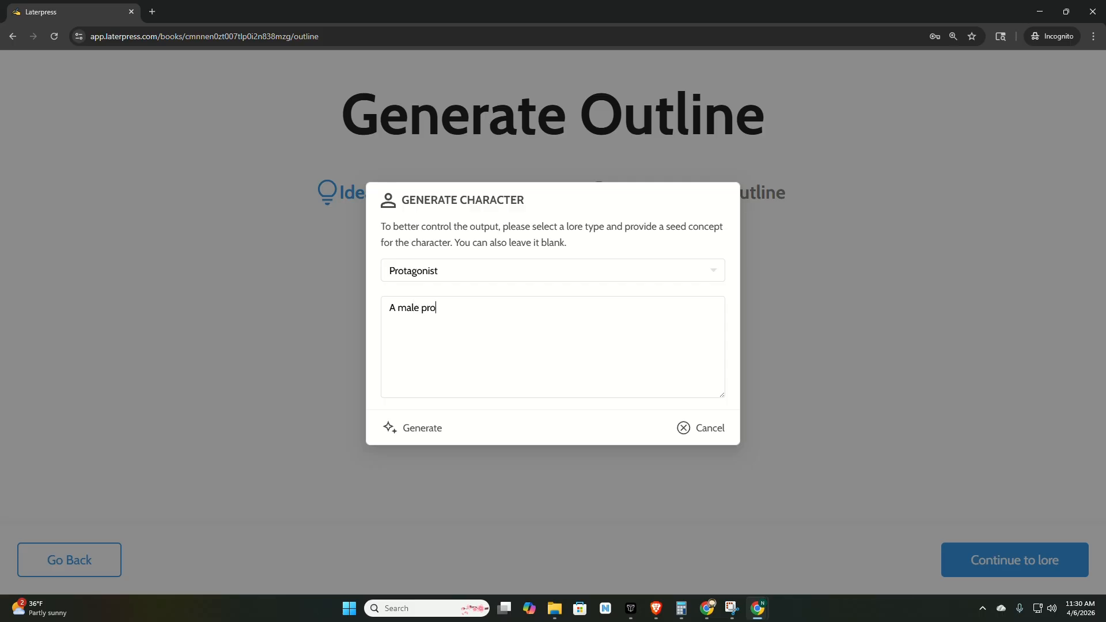
text(tagonist in his 30s)
text(, with an unventional)
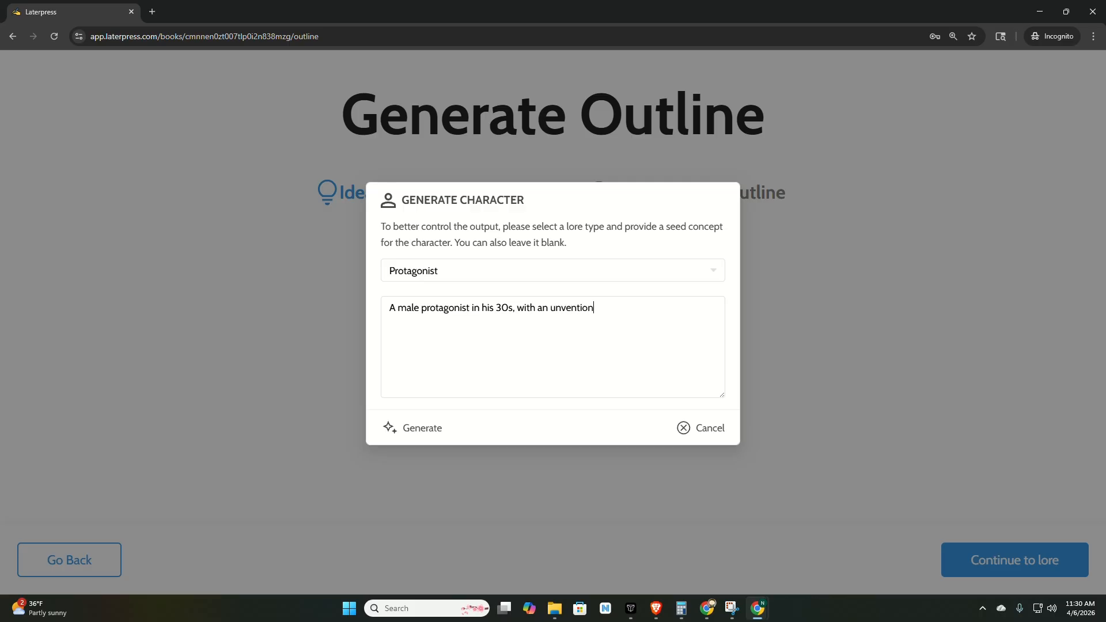
key(BackSpace)
key(BackSpace)
key(BackSpace)
key(BackSpace)
key(BackSpace)
key(BackSpace)
key(BackSpace)
key(BackSpace)
key(BackSpace)
key(BackSpace)
text(concvventional sense of juy)
click(423, 428)
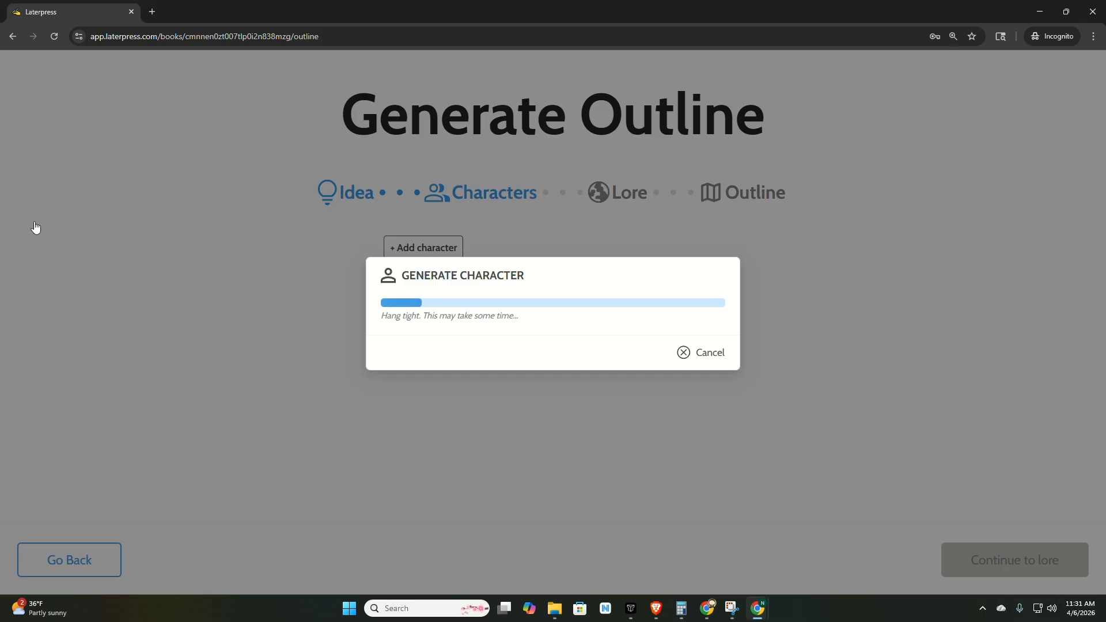
Review the generated protagonist's overview, physical, mental and skill traits, and check what the character's Modify option offers without changing anything.
scroll(359, 220, down, 4)
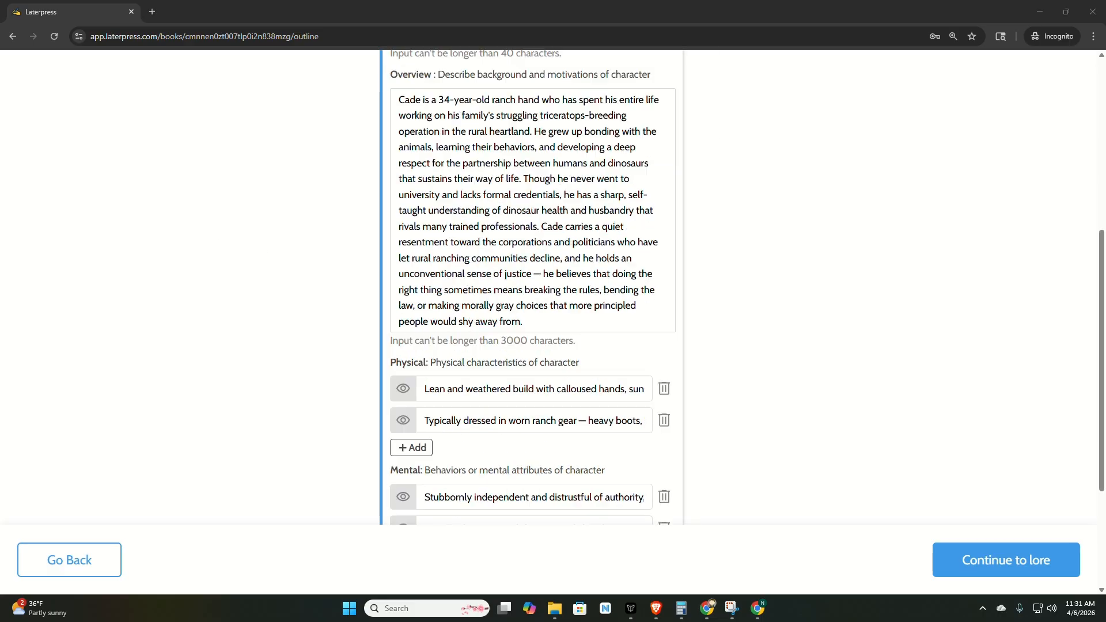
scroll(360, 221, up, 4)
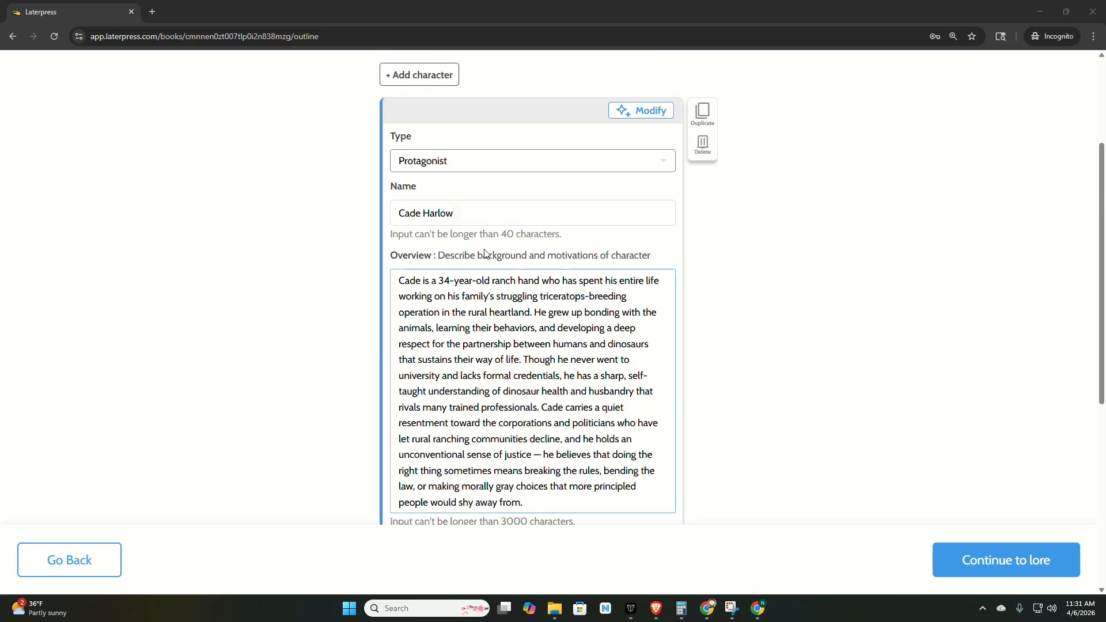
scroll(502, 263, down, 1)
scroll(528, 274, up, 1)
scroll(528, 275, down, 3)
scroll(533, 288, up, 1)
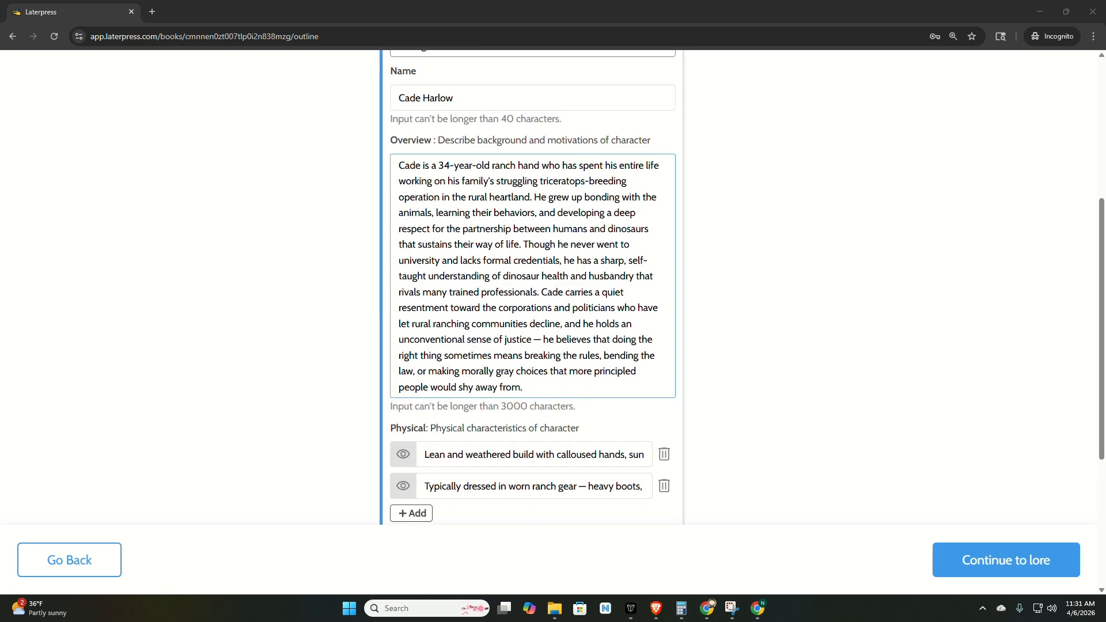
click(473, 261)
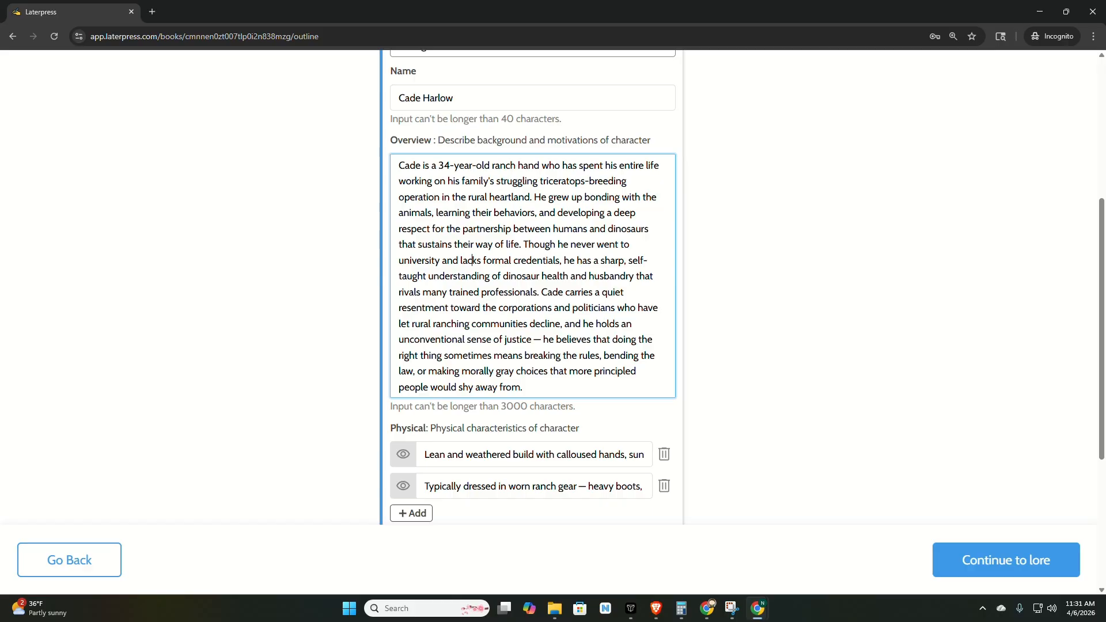
scroll(473, 260, up, 4)
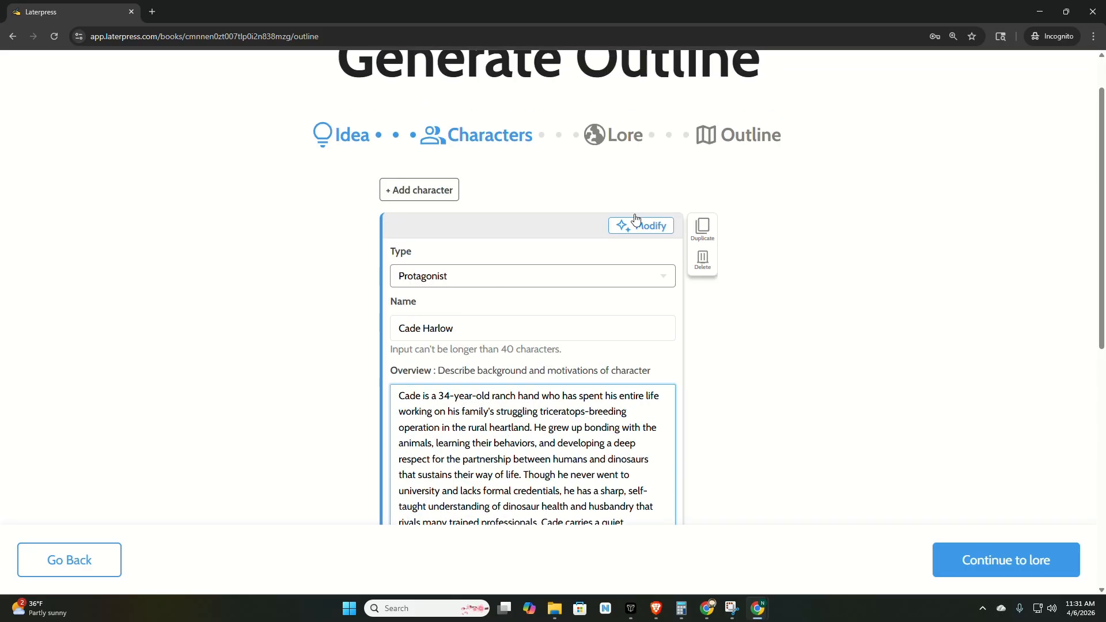
click(643, 226)
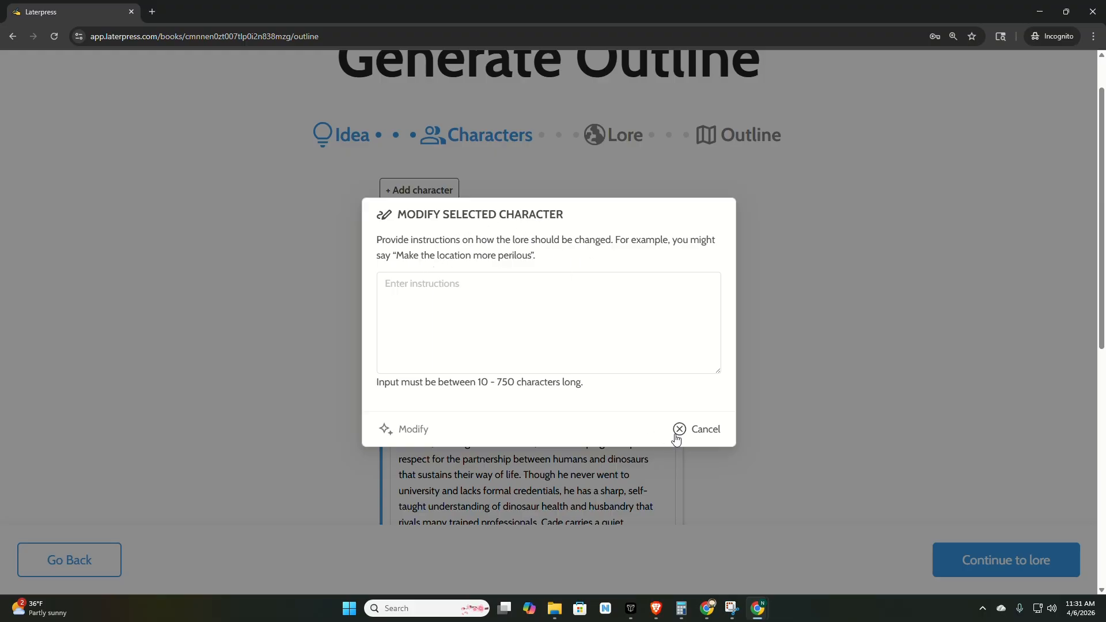
click(710, 436)
scroll(585, 365, down, 5)
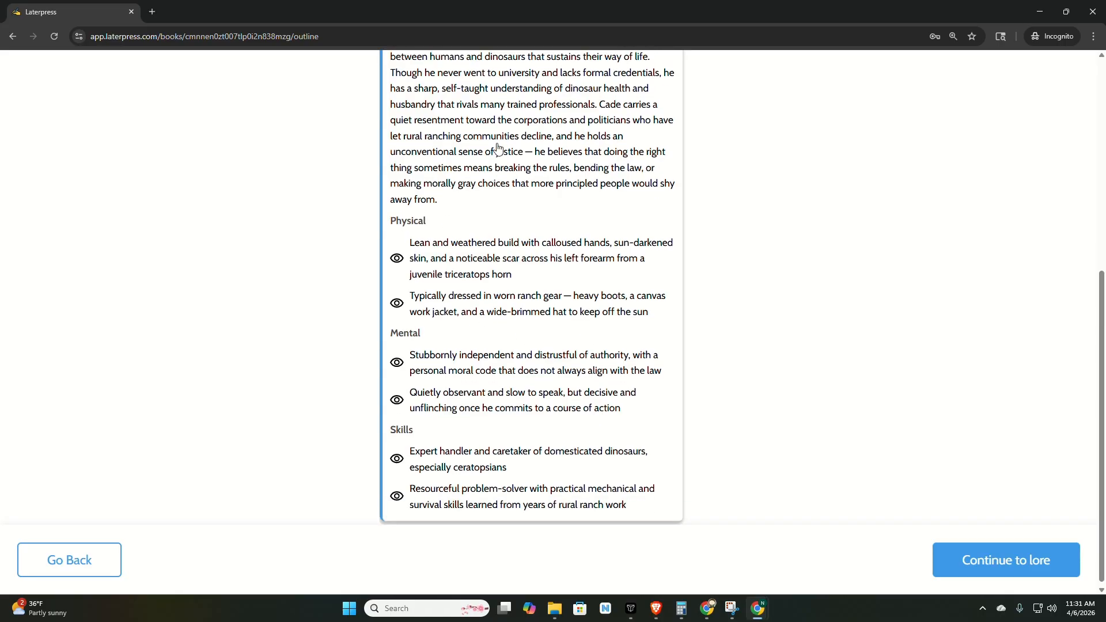
Add a generated Antagonist character alongside the protagonist, look over its profile and continue to the lore stage.
scroll(494, 145, up, 2)
scroll(478, 263, down, 2)
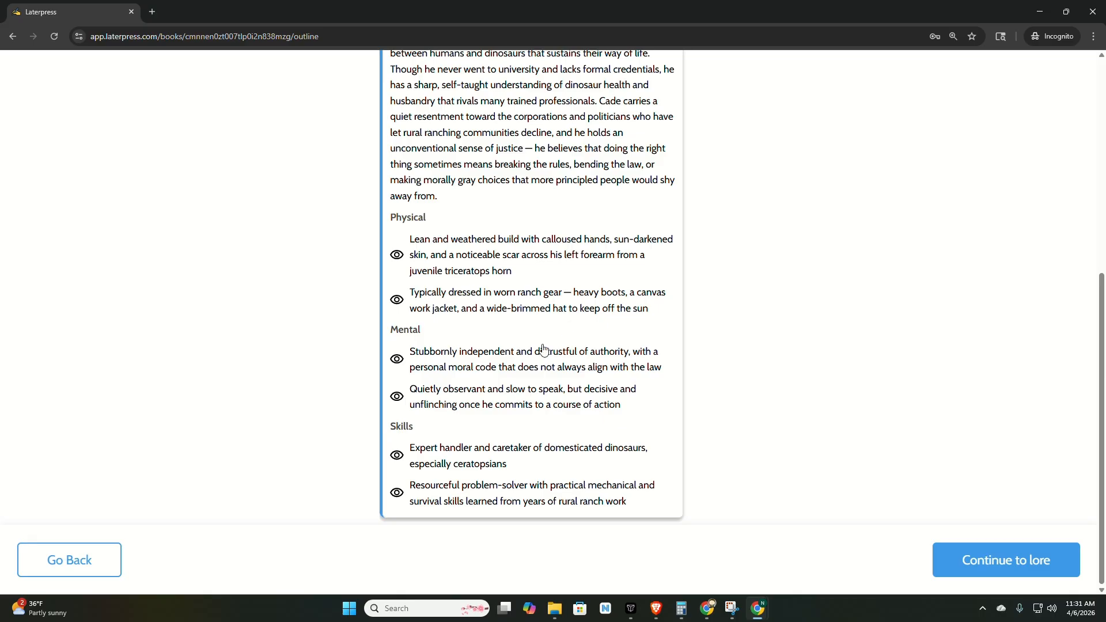
scroll(555, 474, up, 6)
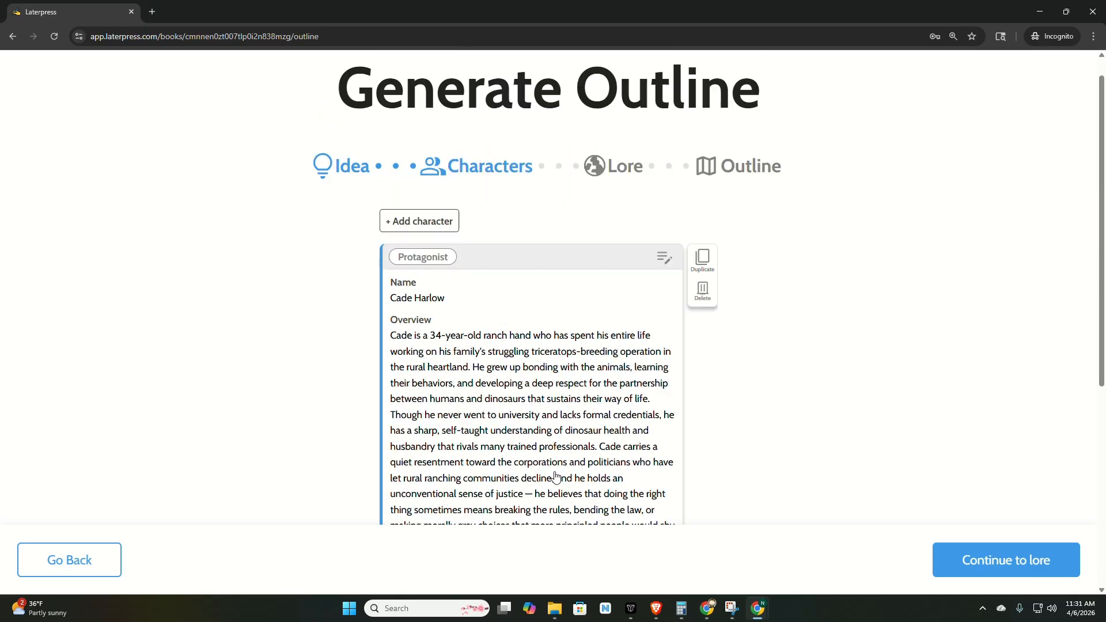
click(440, 248)
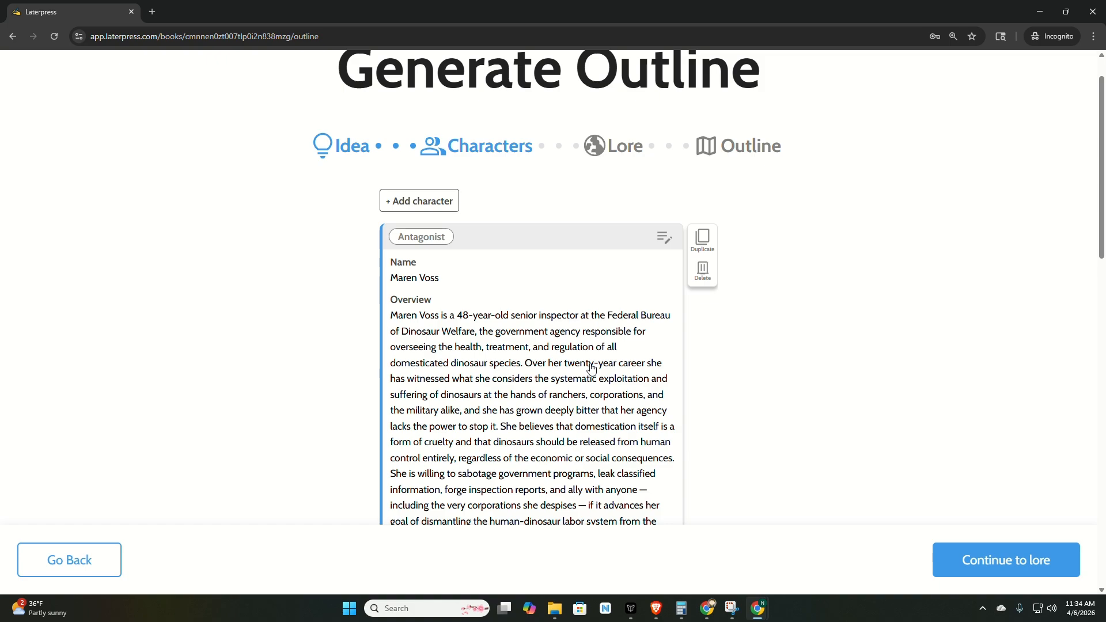
scroll(591, 367, down, 1)
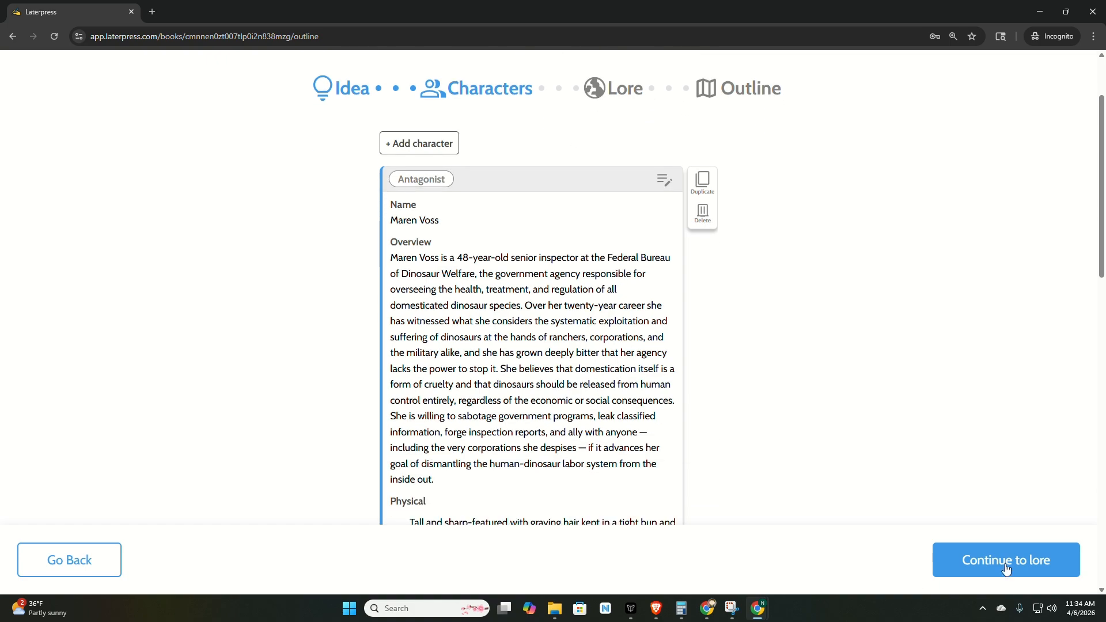
click(992, 563)
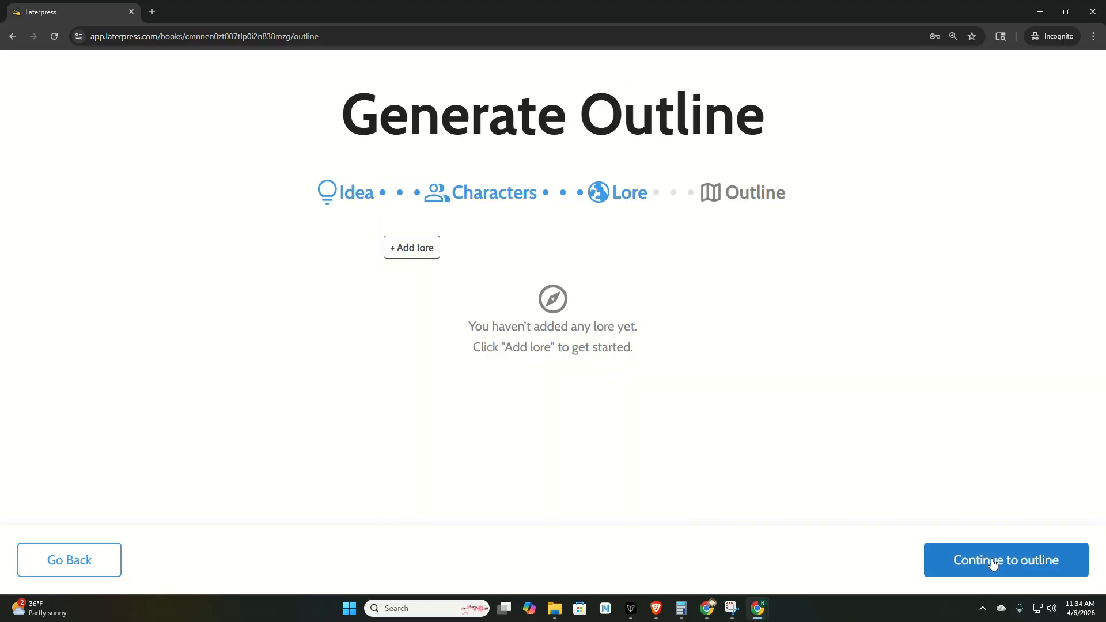
Check which lore types are offered for a new lore entry without generating any lore.
click(427, 252)
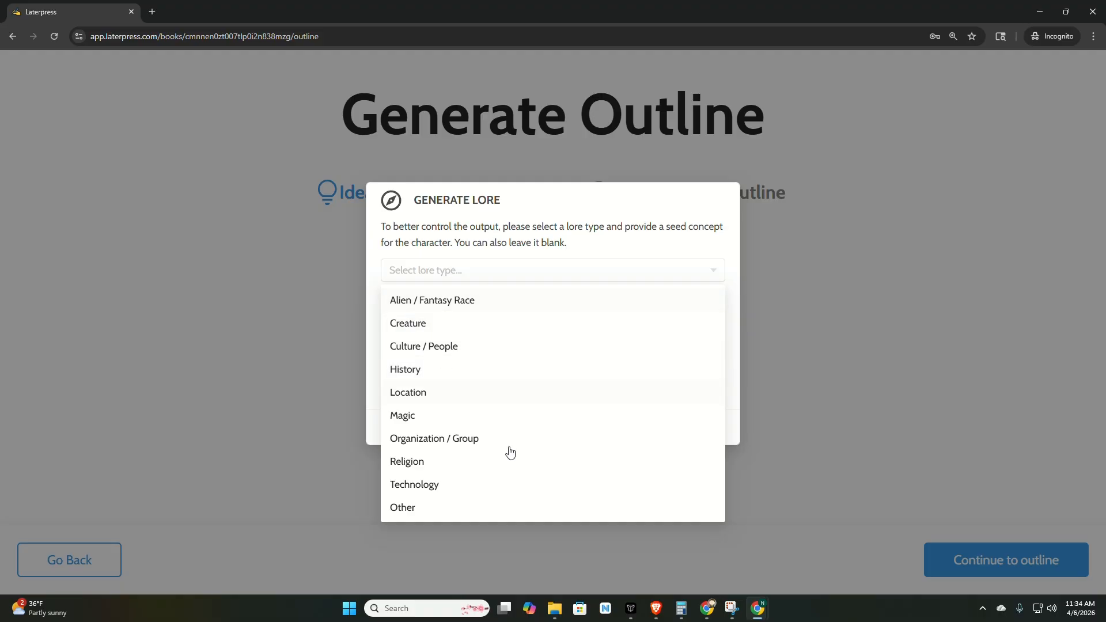
click(754, 306)
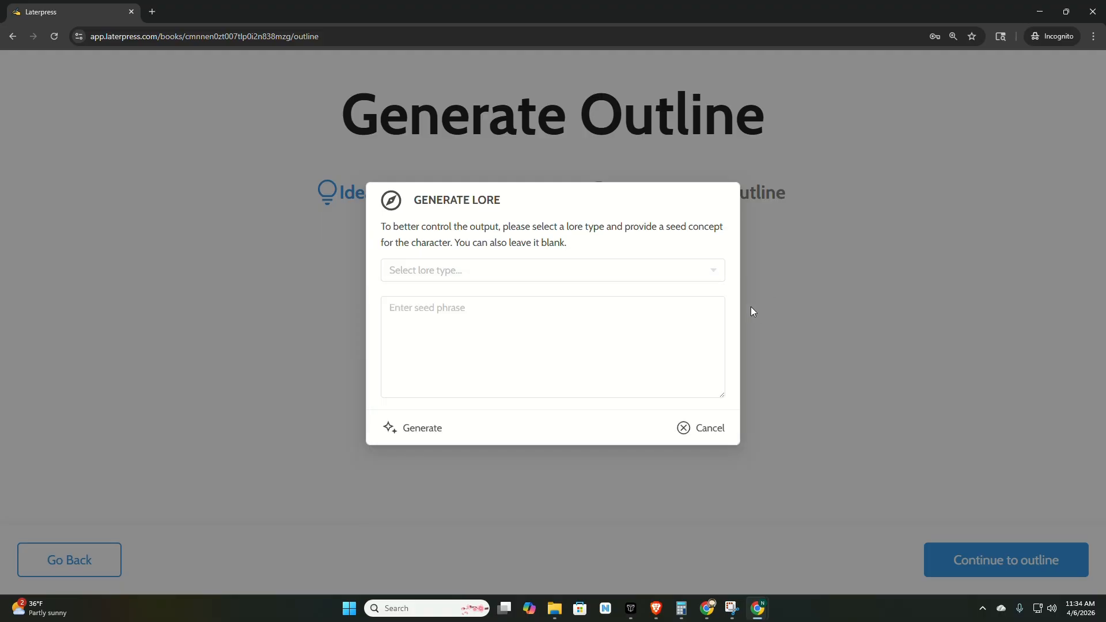
click(707, 436)
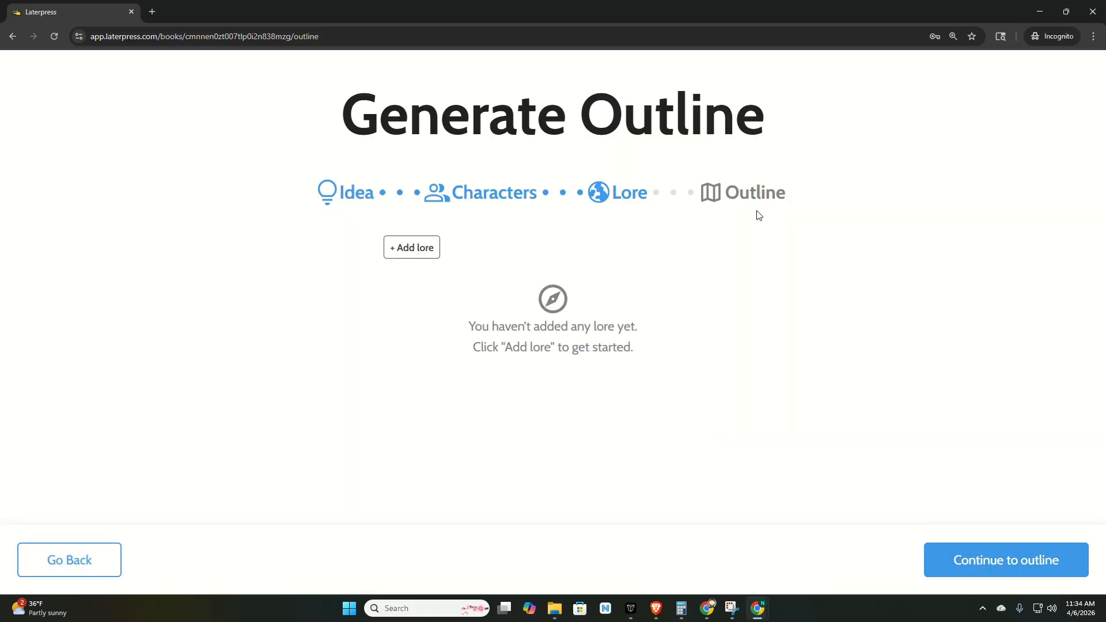
Continue to the outline stage without adding lore and choose the outline template "Classic: The classic three act story outline".
click(1011, 563)
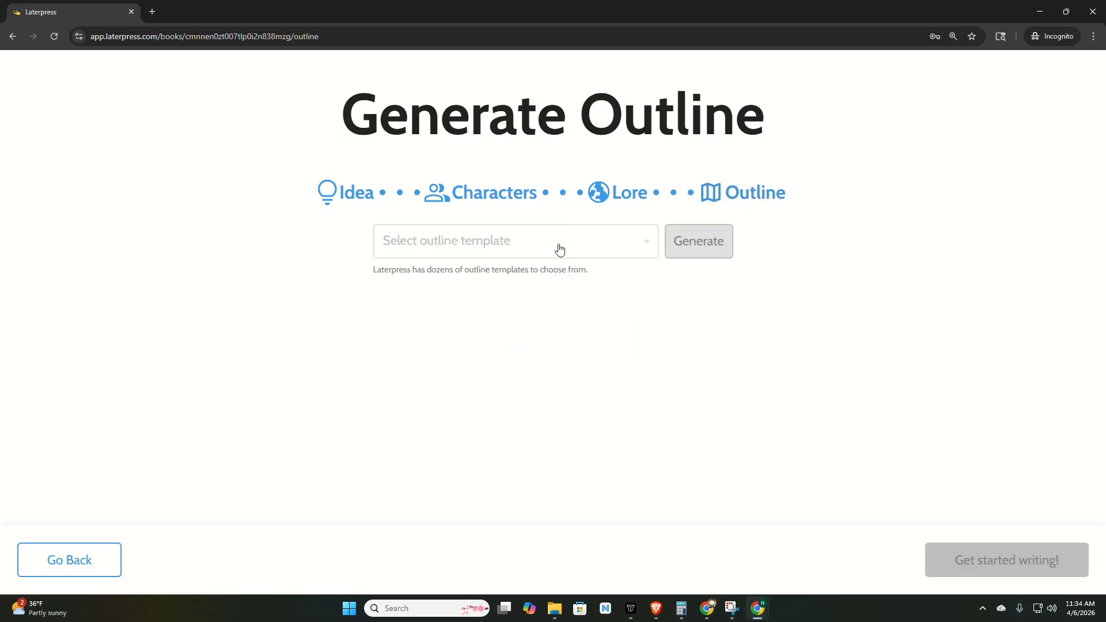
click(558, 249)
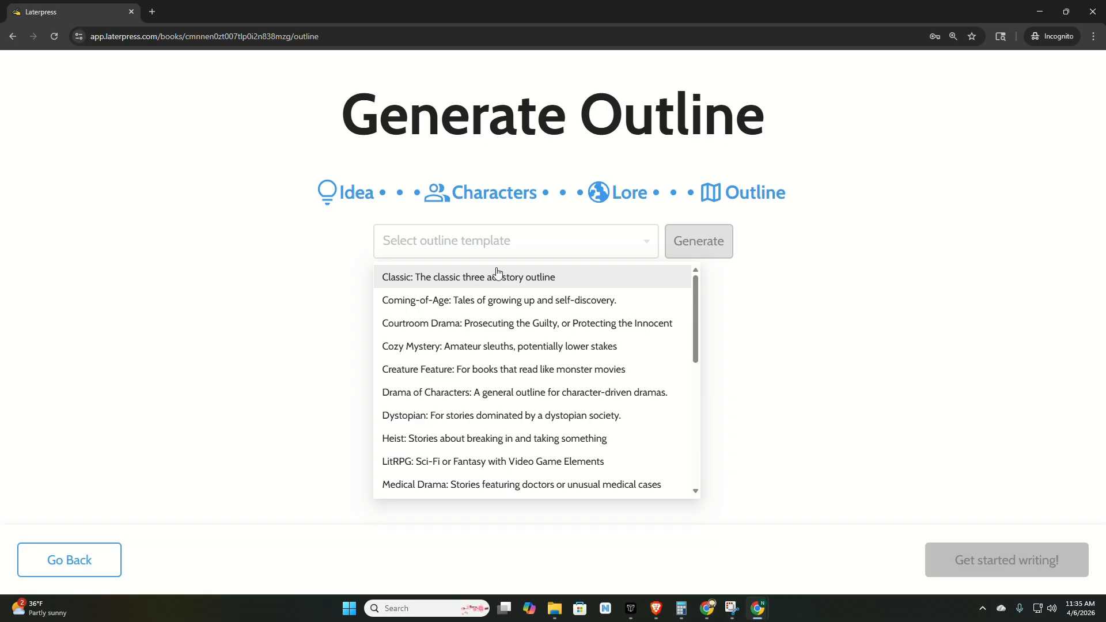
scroll(495, 306, down, 3)
scroll(504, 309, down, 3)
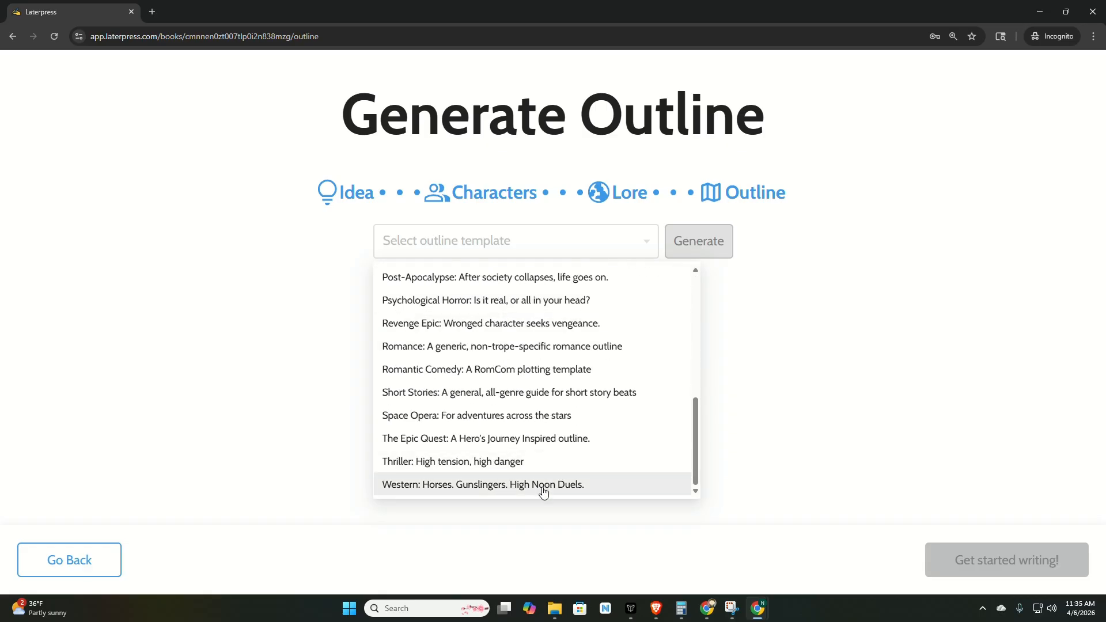
scroll(544, 484, up, 3)
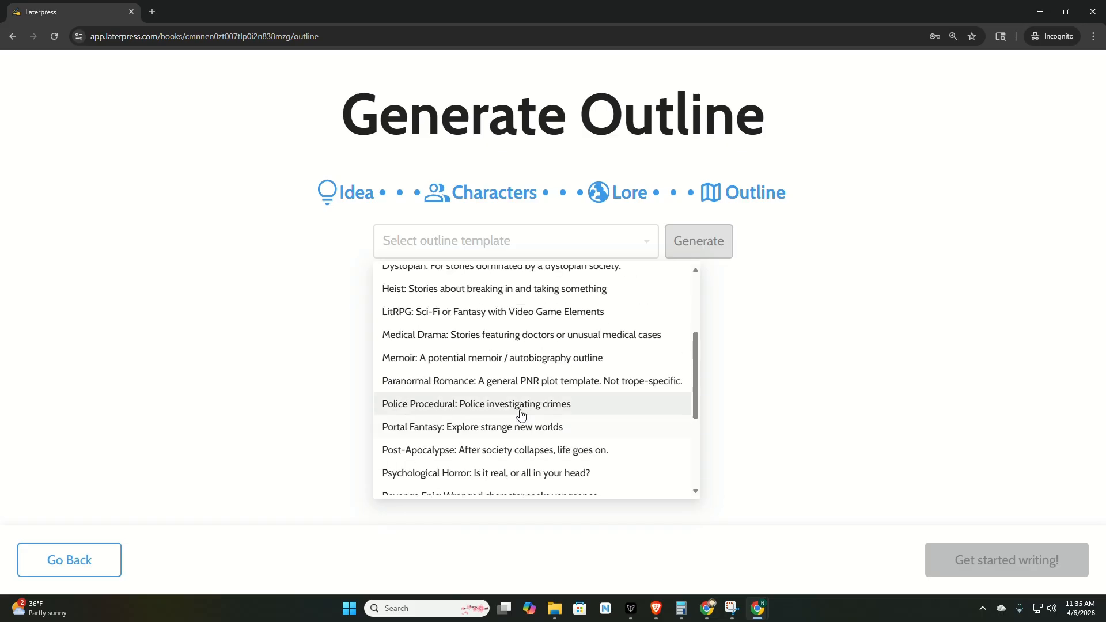
scroll(520, 413, up, 1)
scroll(520, 414, up, 2)
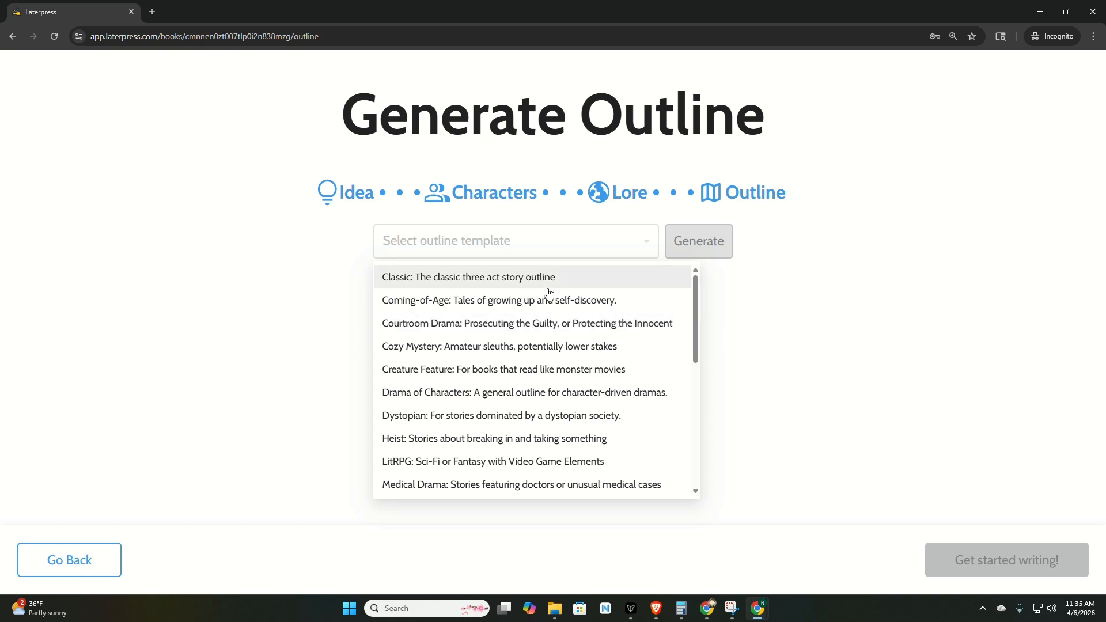
scroll(597, 323, down, 1)
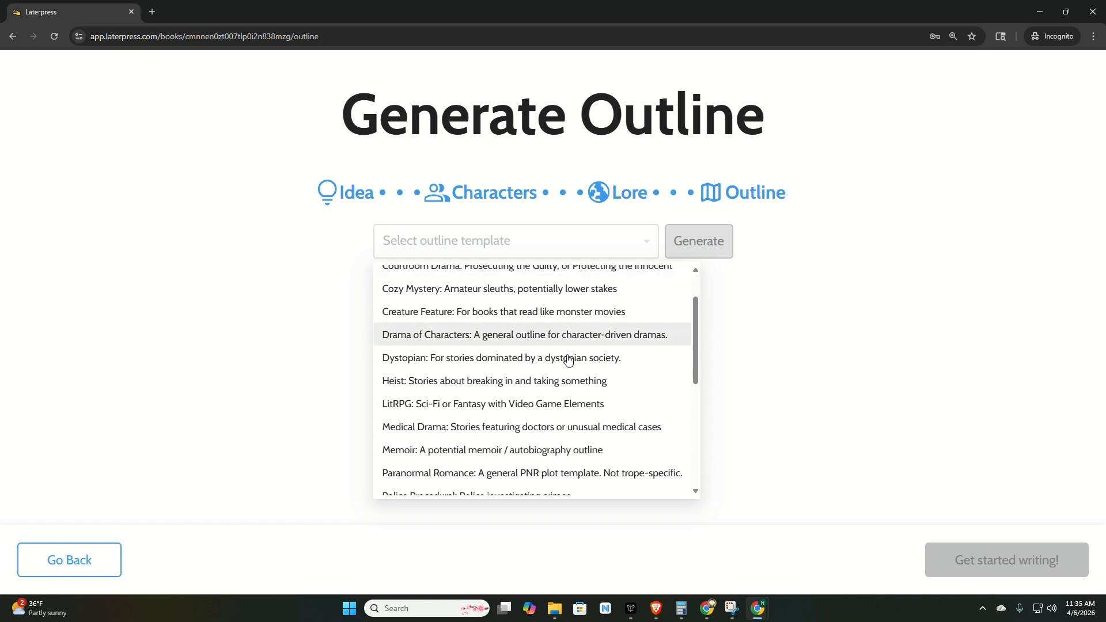
scroll(570, 377, down, 4)
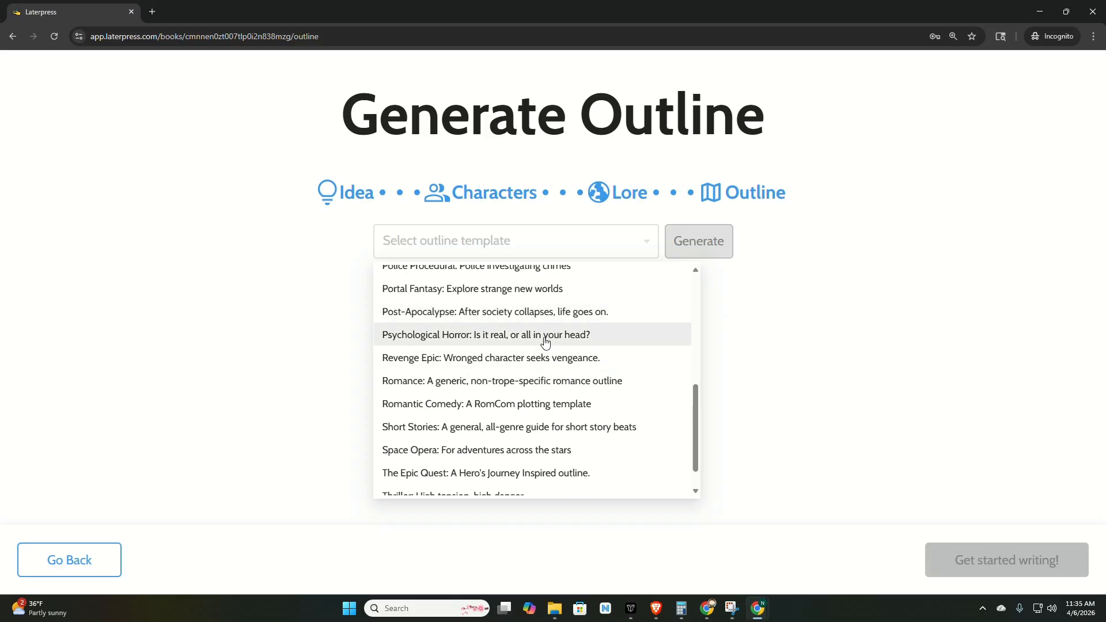
scroll(546, 341, down, 1)
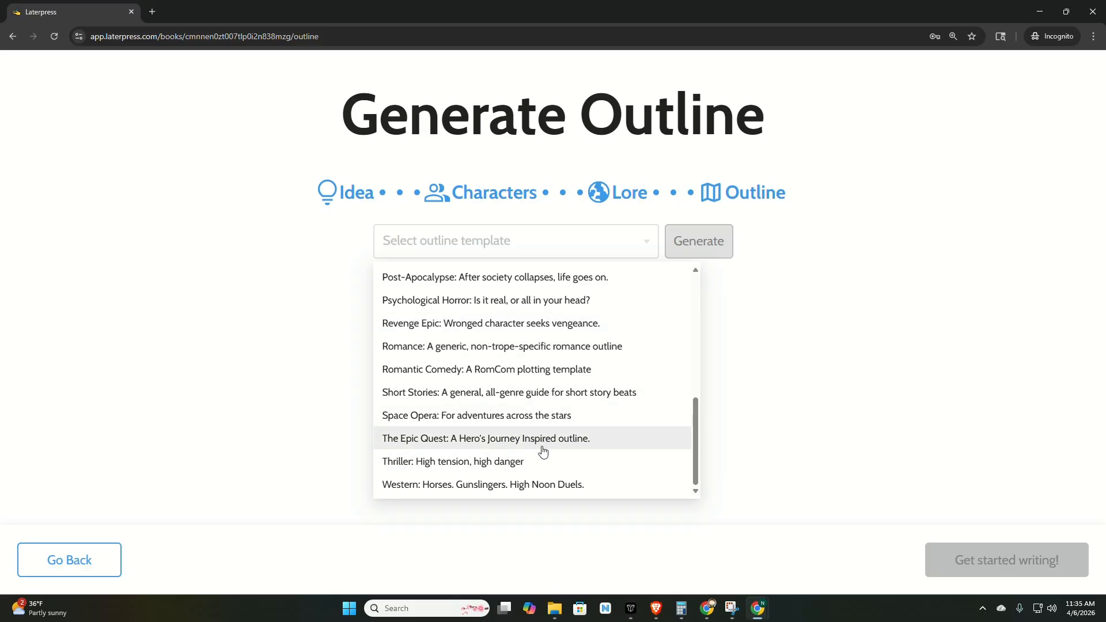
scroll(551, 456, up, 4)
scroll(559, 458, up, 1)
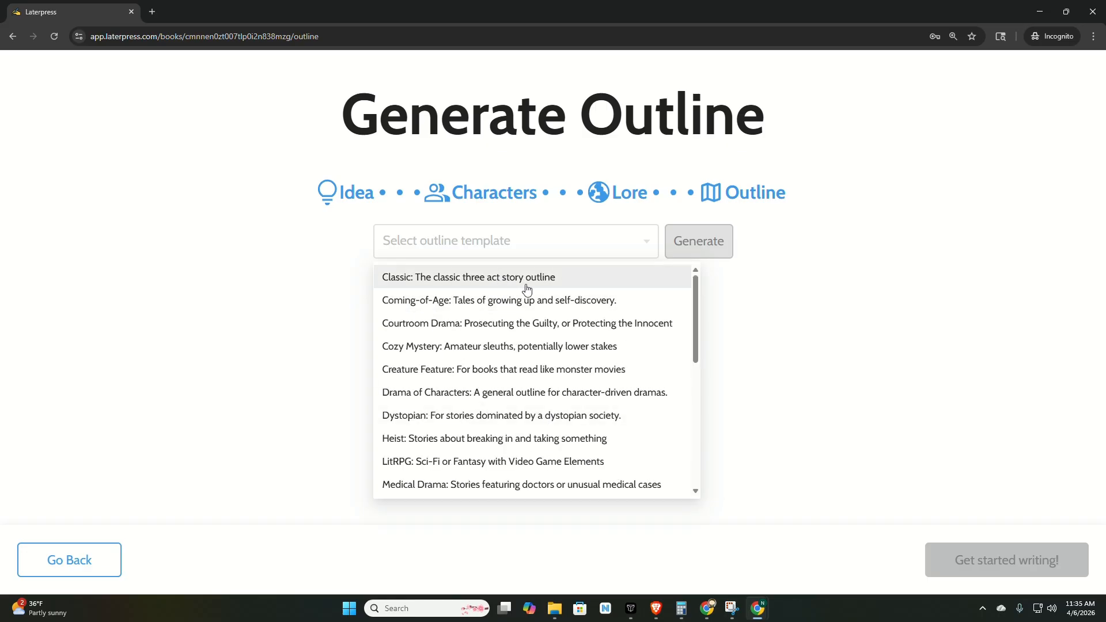
click(505, 282)
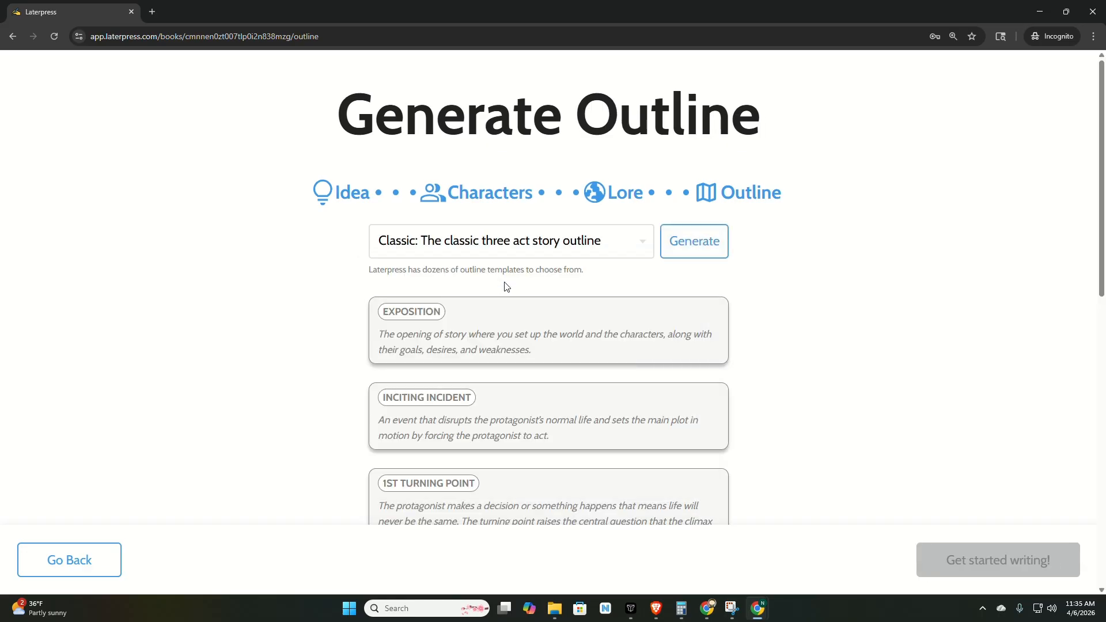
Begin the outline instructions with "I want this to be a grounded, character-driven story, free of technobabble and end-of-the-world stakes.".
click(693, 249)
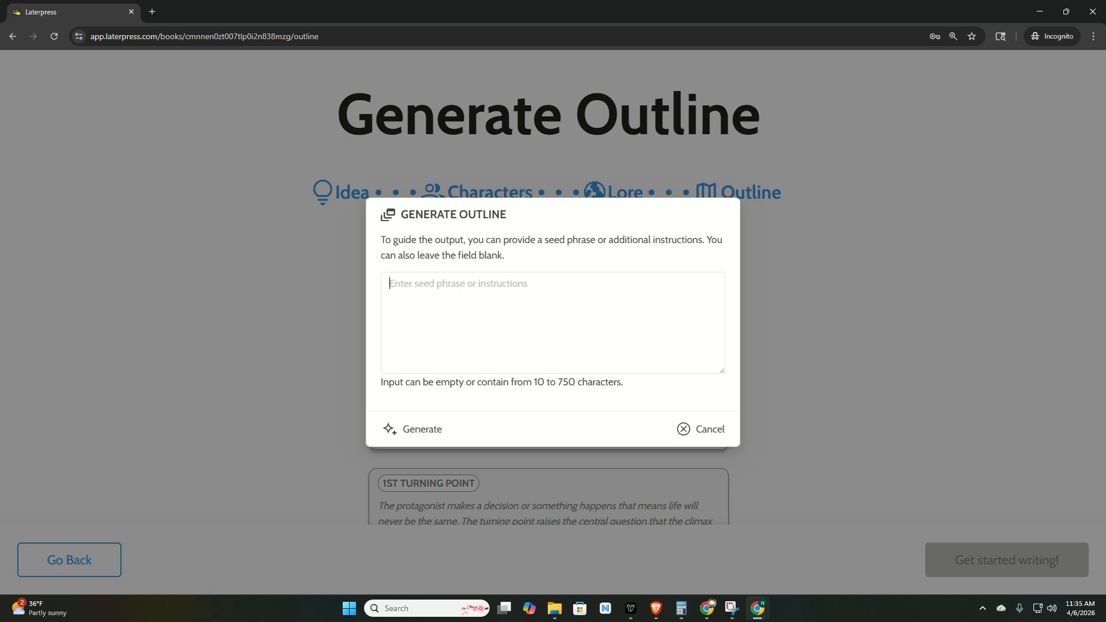
text(I want this oto)
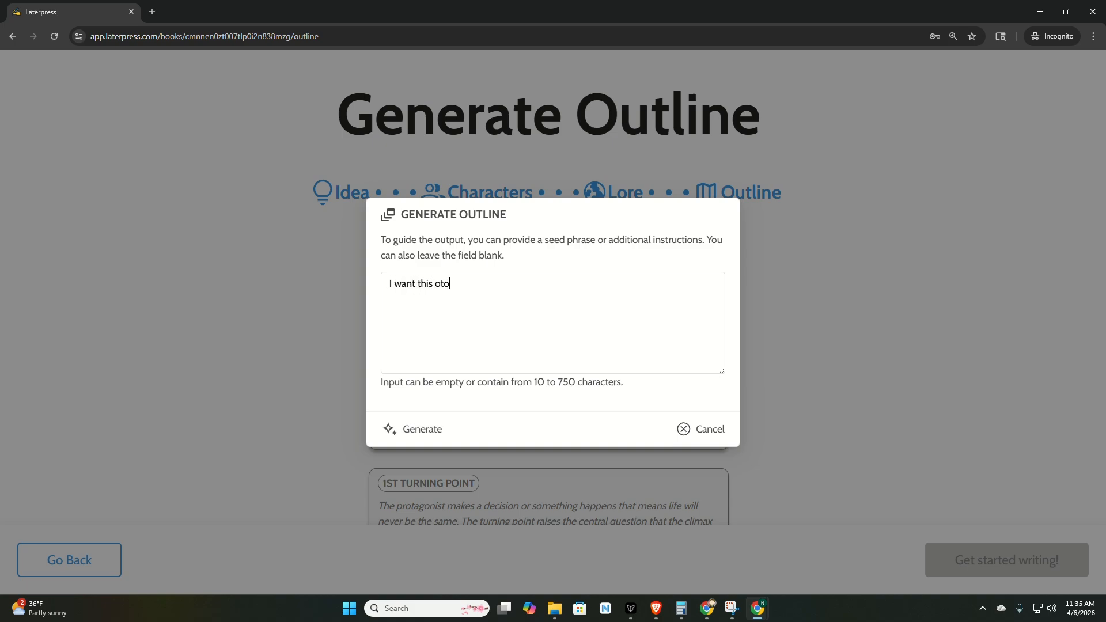
key(BackSpace)
key(BackSpace)
key(BackSpace)
text(to be a grounded, character-driven story)
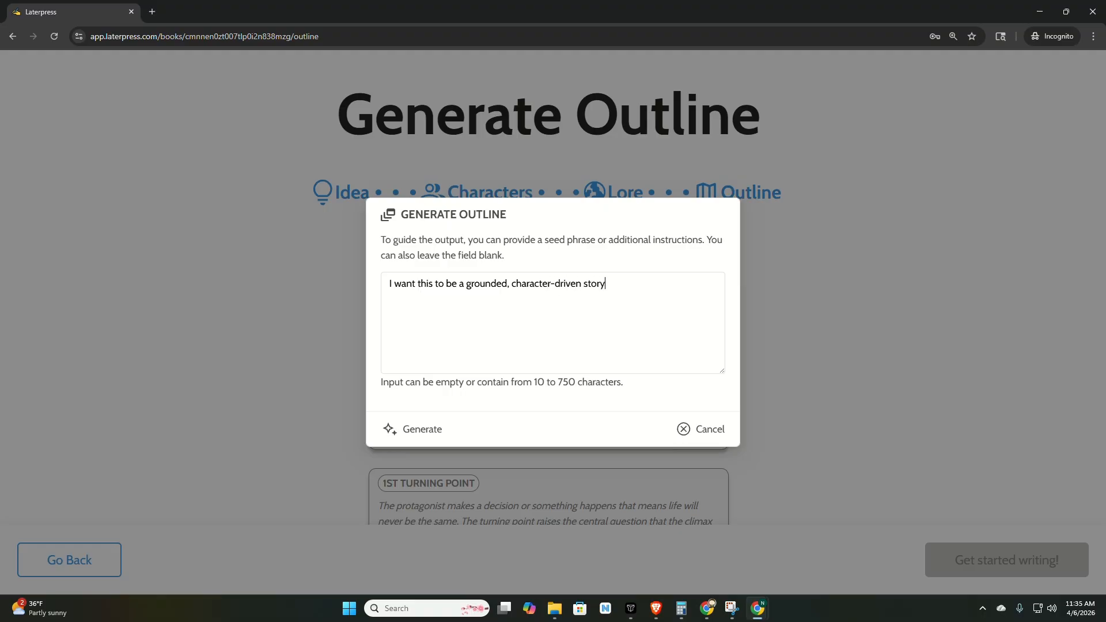
text(, free ot)
text( technobabble)
text(and end-of)
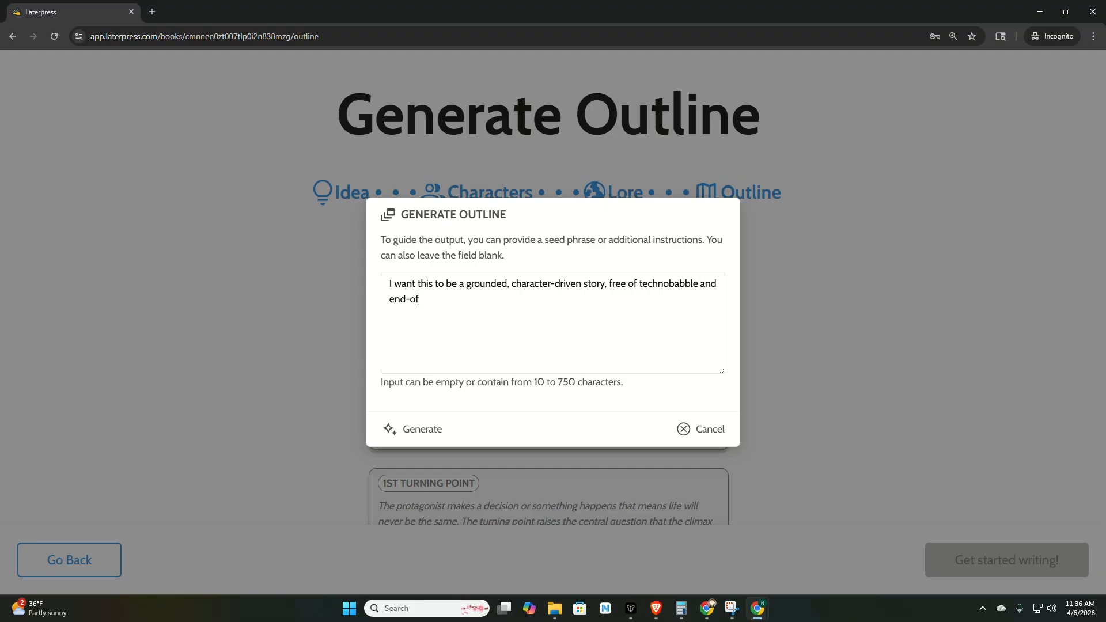
text(-the-world stakes. Emphasize th)
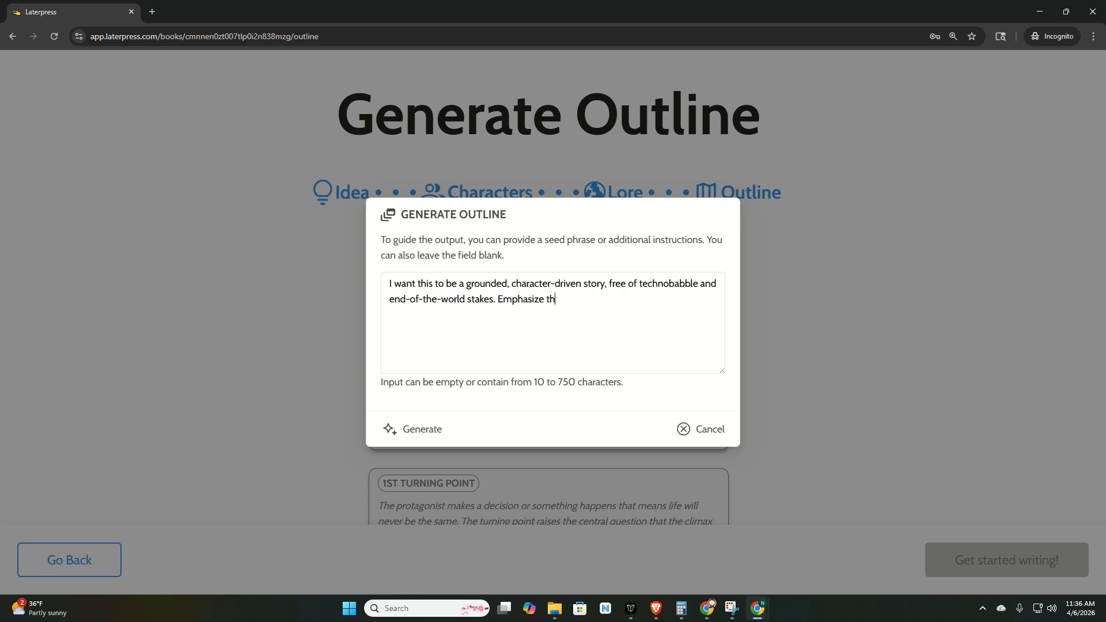
Add "Emphasize the daily lives of people working with dinosaurs, and the tension inherent to keeping powerful animals like this under control." and generate the outline.
text(e daily lives of people working with dino)
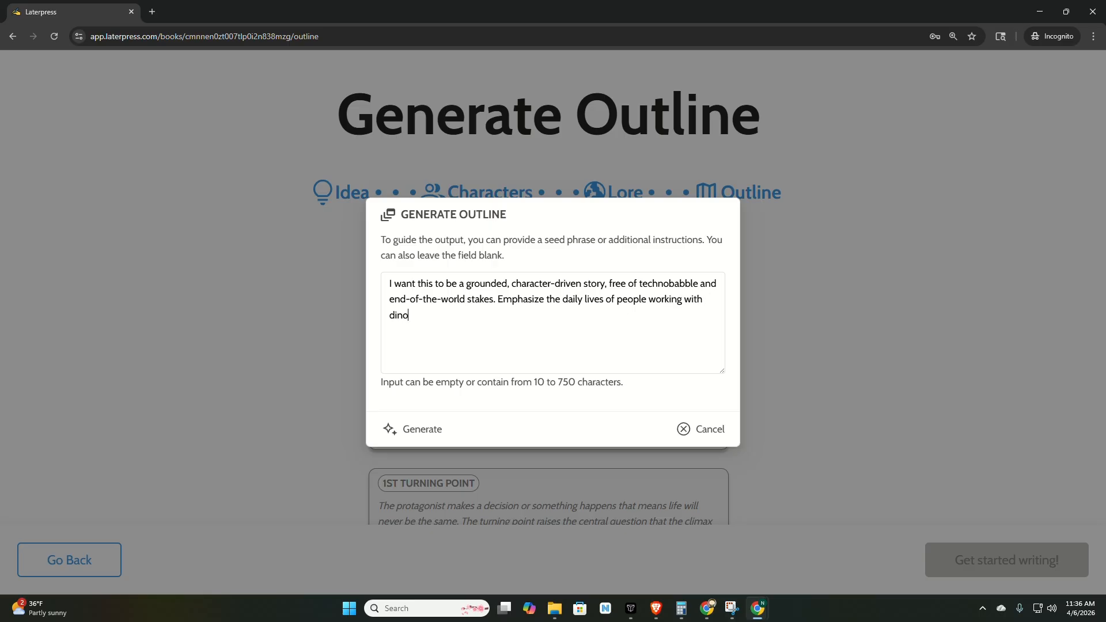
text(saurs, and the tension inhe)
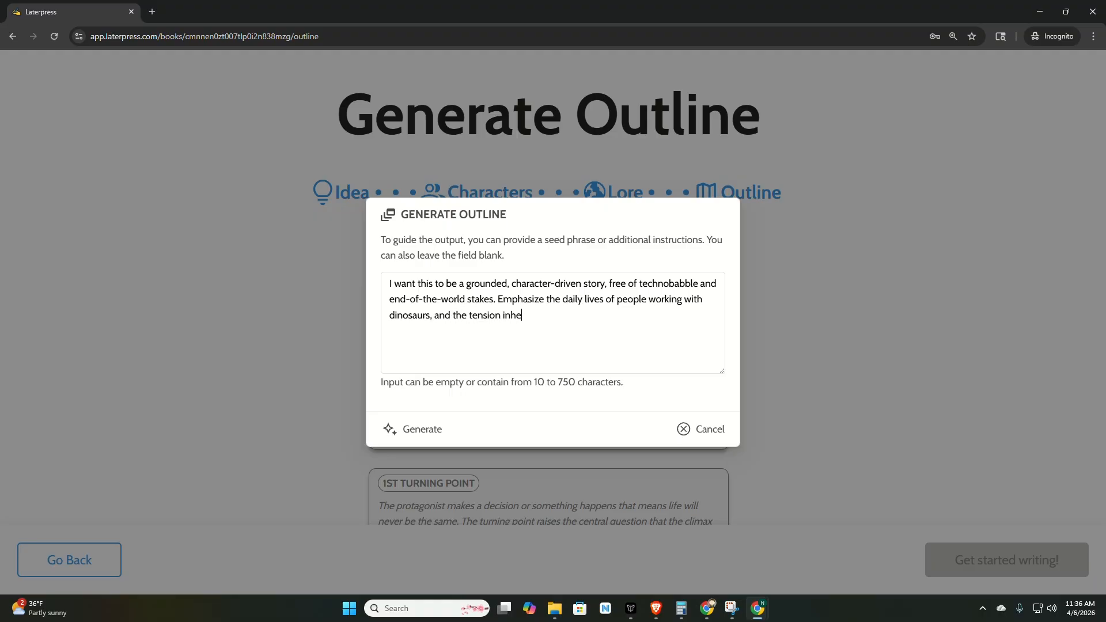
text(rent to keeping powerful )
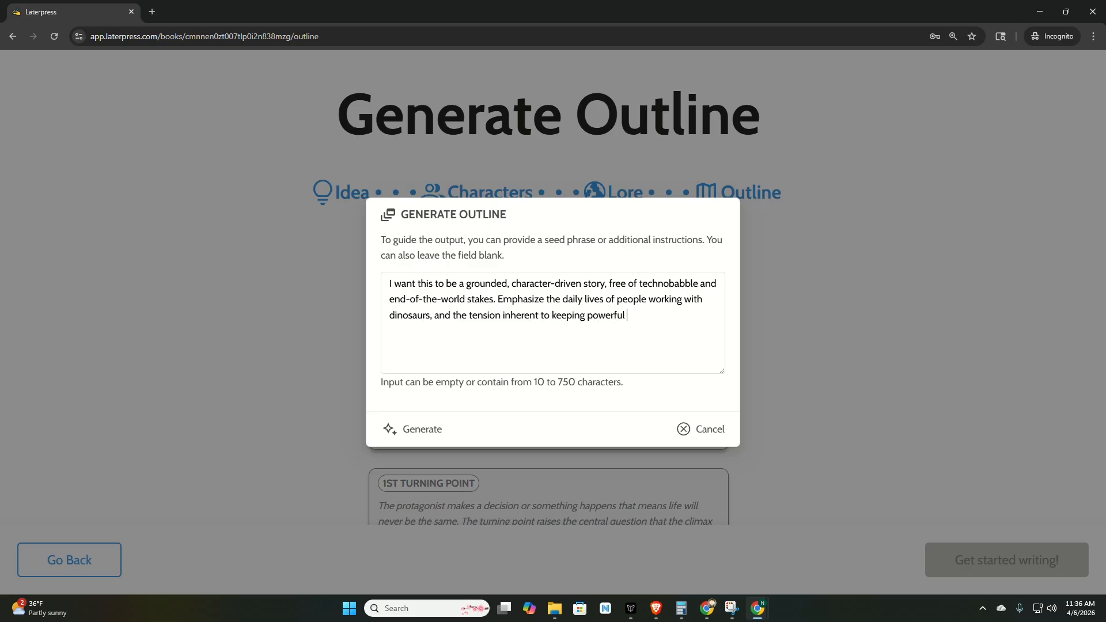
text(animals like this under control.)
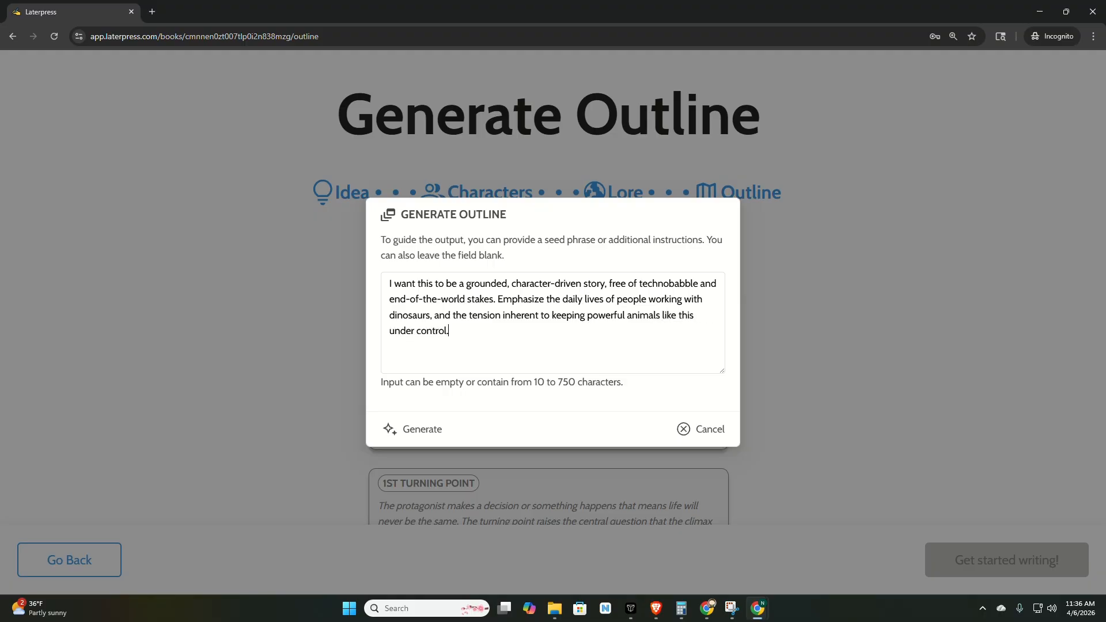
click(424, 433)
click(419, 436)
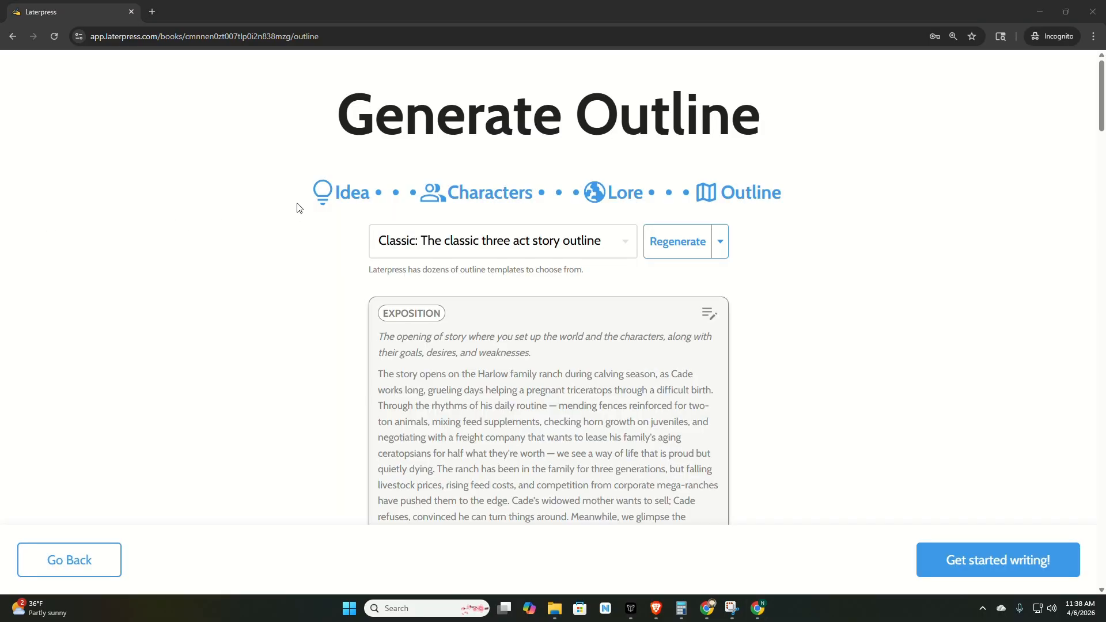
Read through the generated outline sections from Exposition to Midpoint, then return to the Exposition section.
scroll(298, 207, down, 1)
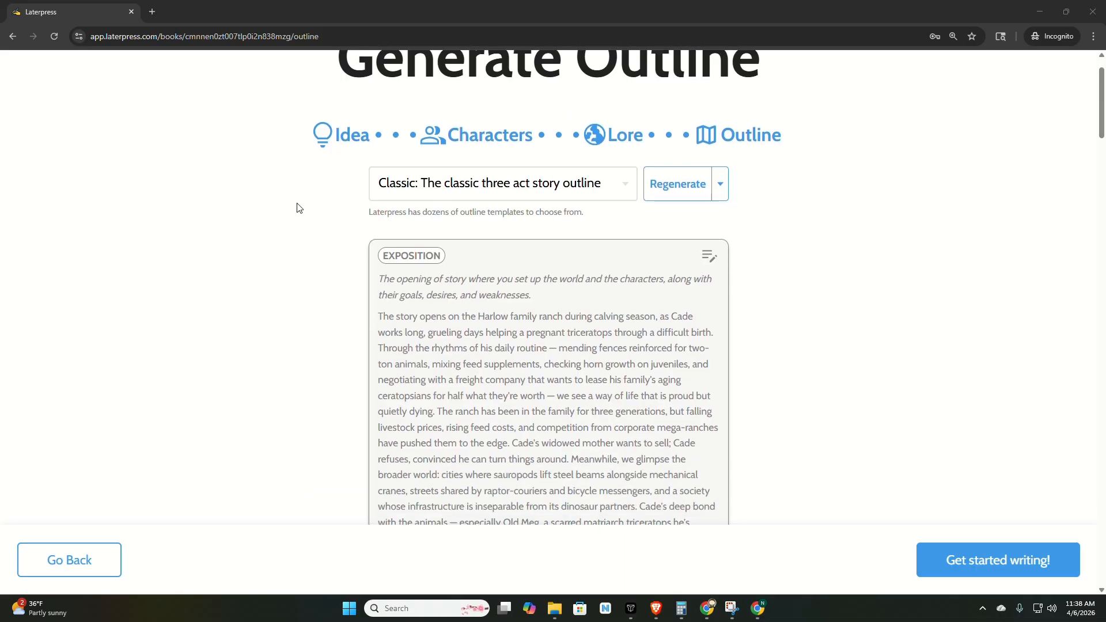
scroll(351, 234, down, 2)
scroll(413, 241, down, 1)
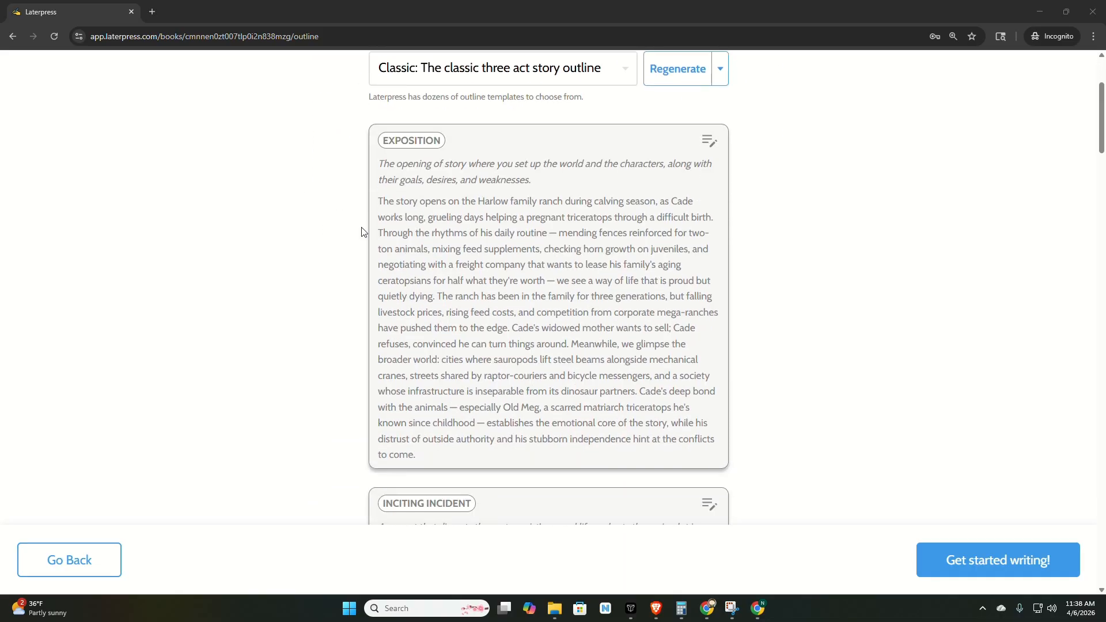
scroll(438, 176, down, 1)
scroll(427, 173, up, 1)
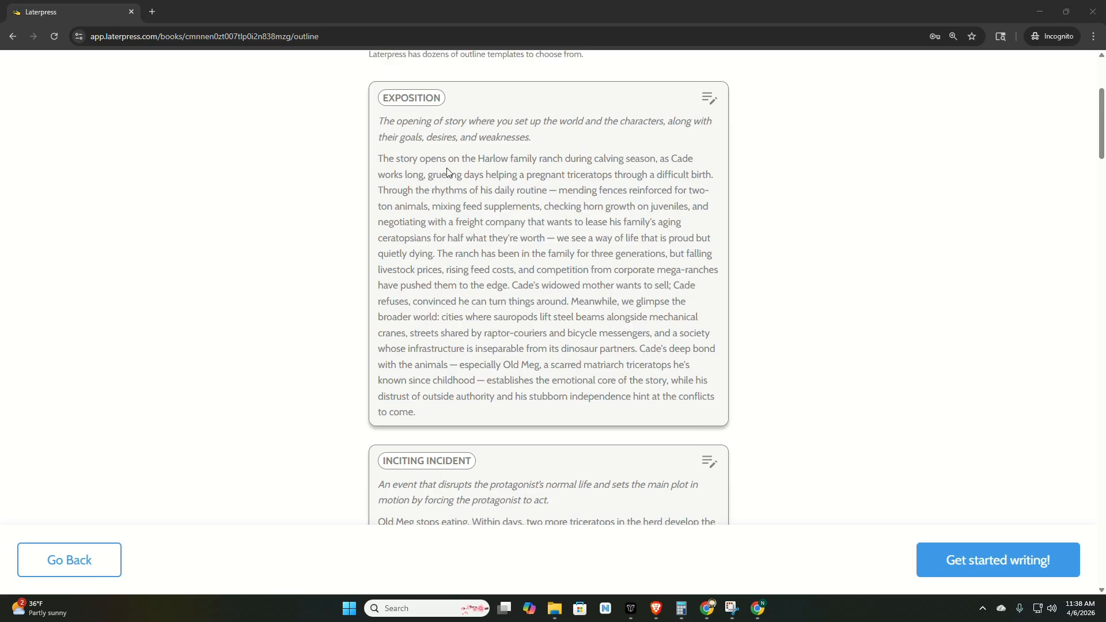
scroll(549, 288, down, 6)
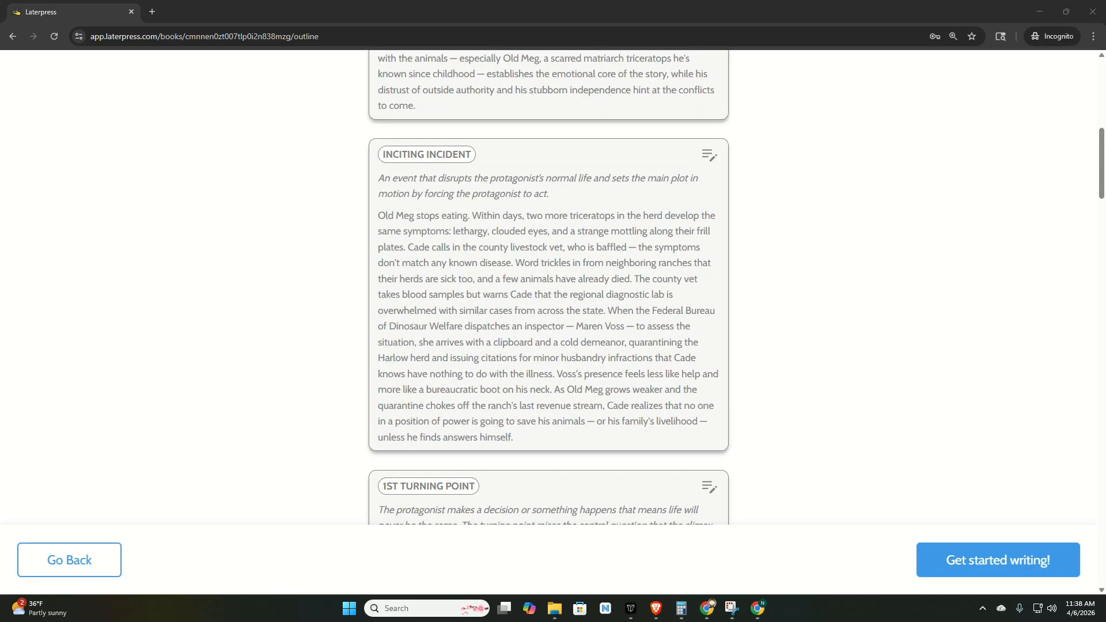
scroll(549, 288, down, 6)
scroll(549, 288, down, 9)
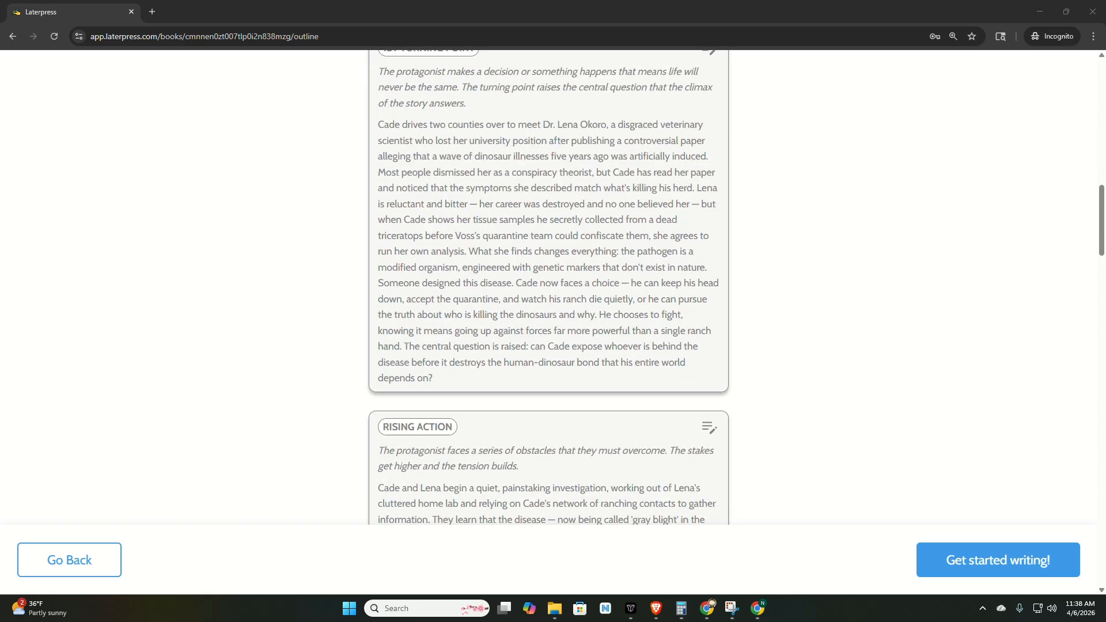
scroll(548, 288, down, 6)
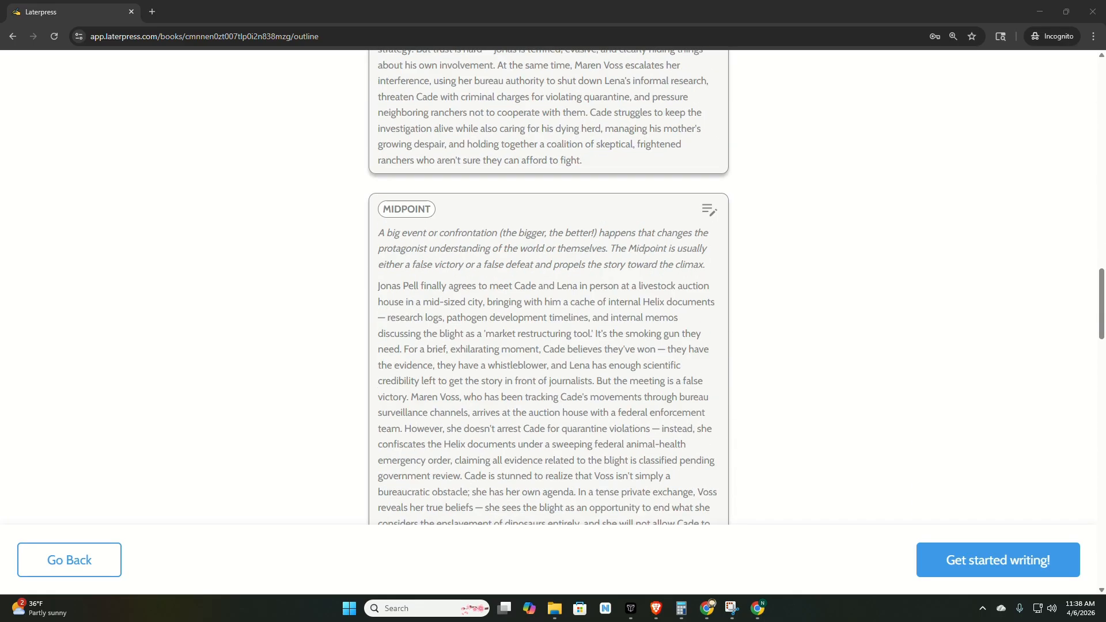
scroll(549, 288, up, 20)
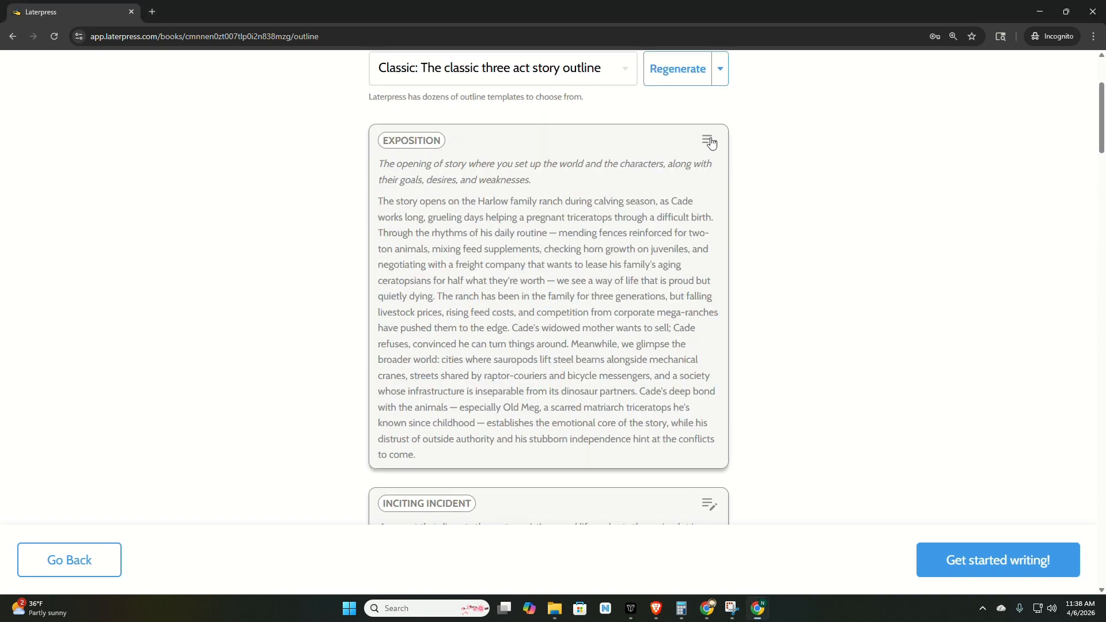
Open the Exposition beat for editing, inspect the Modify beat and Modify all beats options, and exit without changing the text.
click(711, 140)
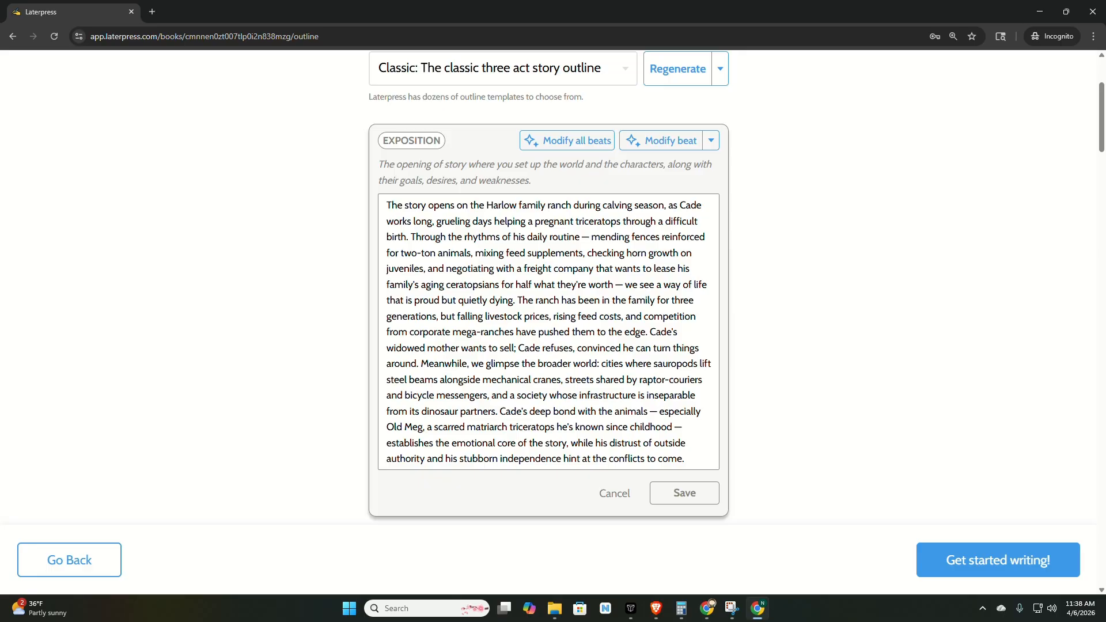
click(678, 144)
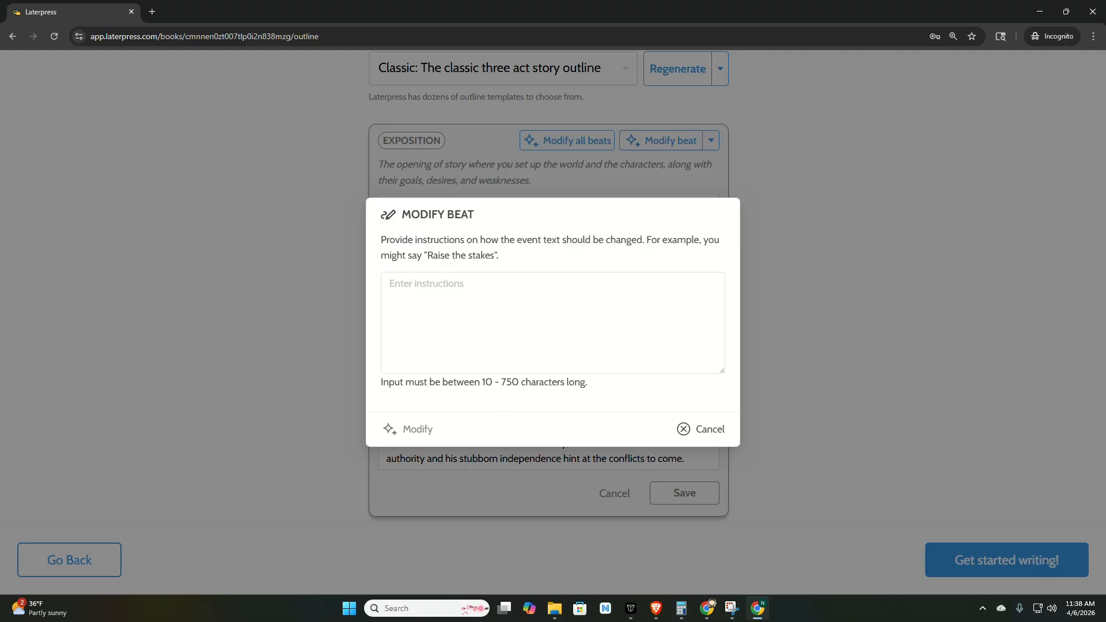
click(707, 431)
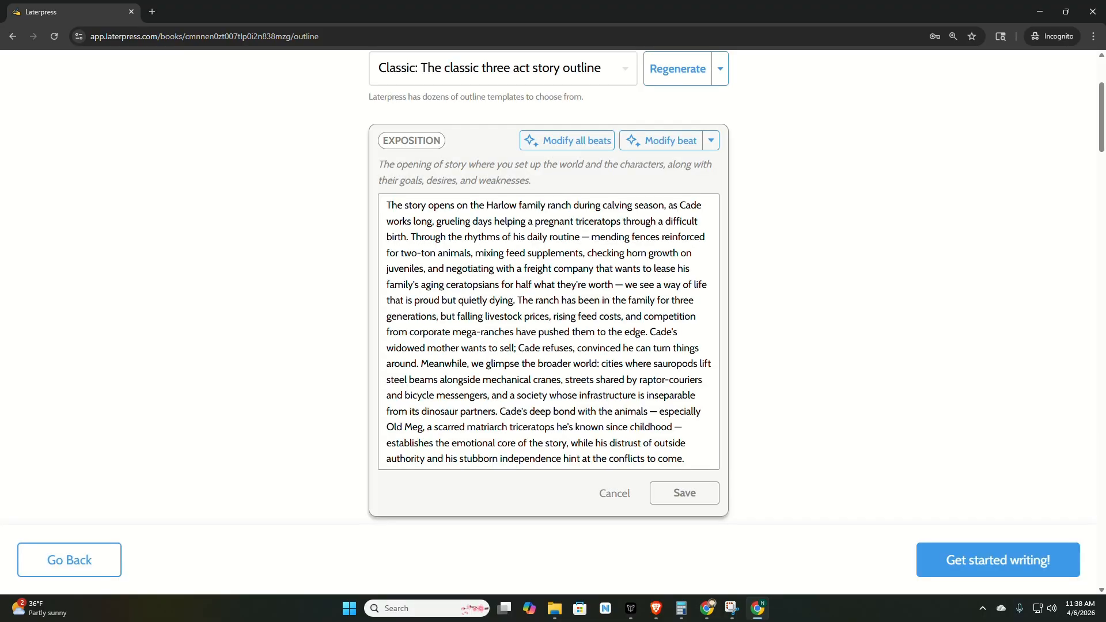
click(562, 144)
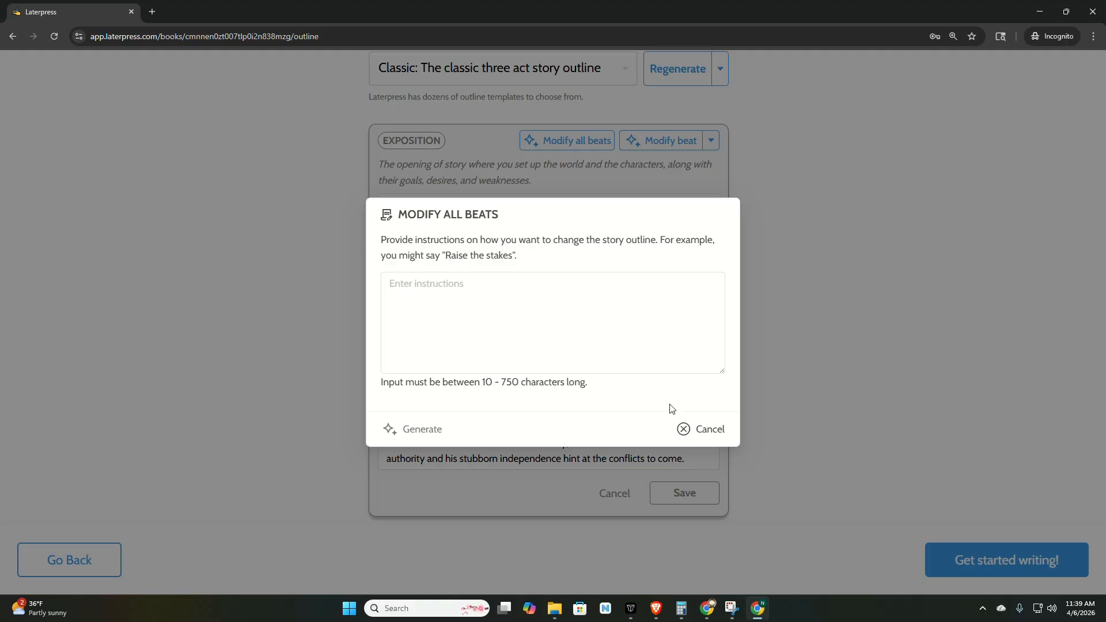
click(706, 429)
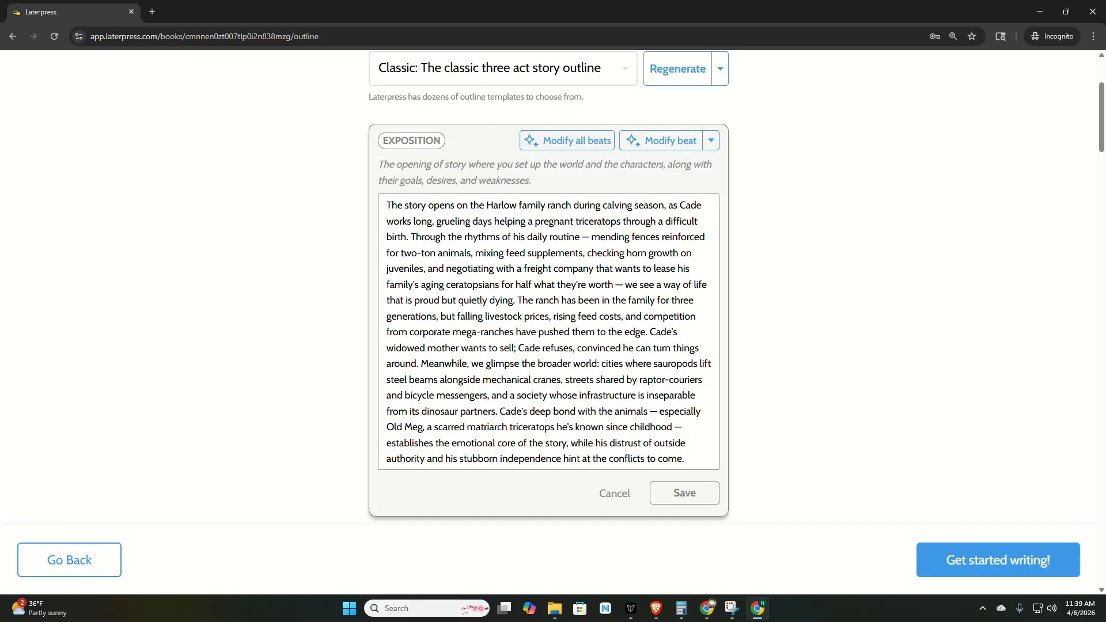
click(612, 494)
Review the generated outline through the 1st Turning Point and proceed to the writing editor.
scroll(557, 333, up, 3)
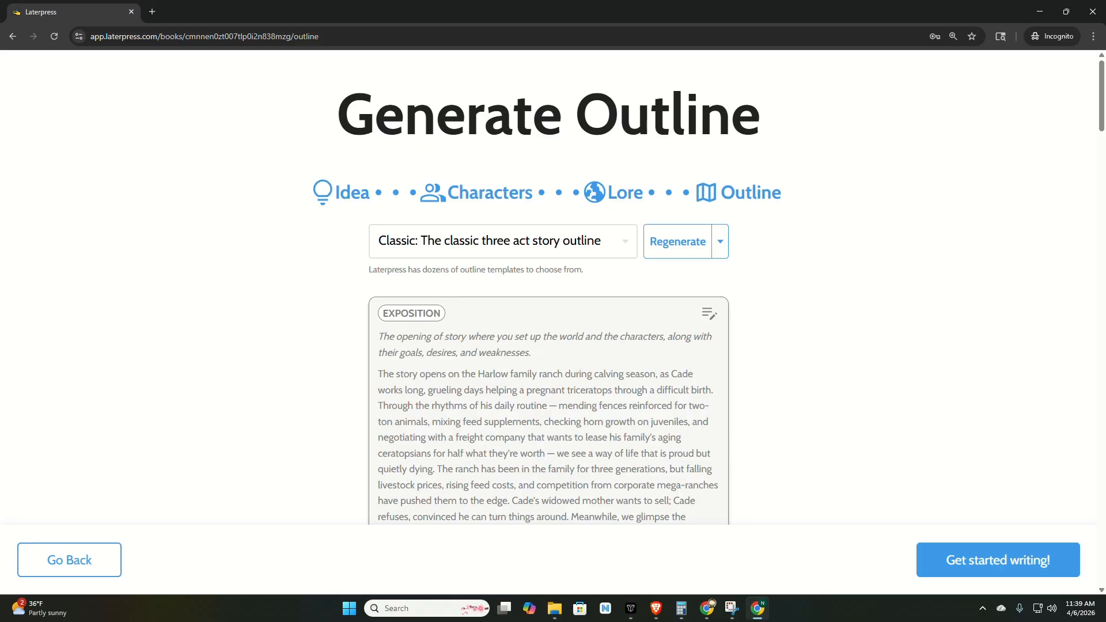
scroll(553, 305, down, 7)
scroll(553, 305, up, 5)
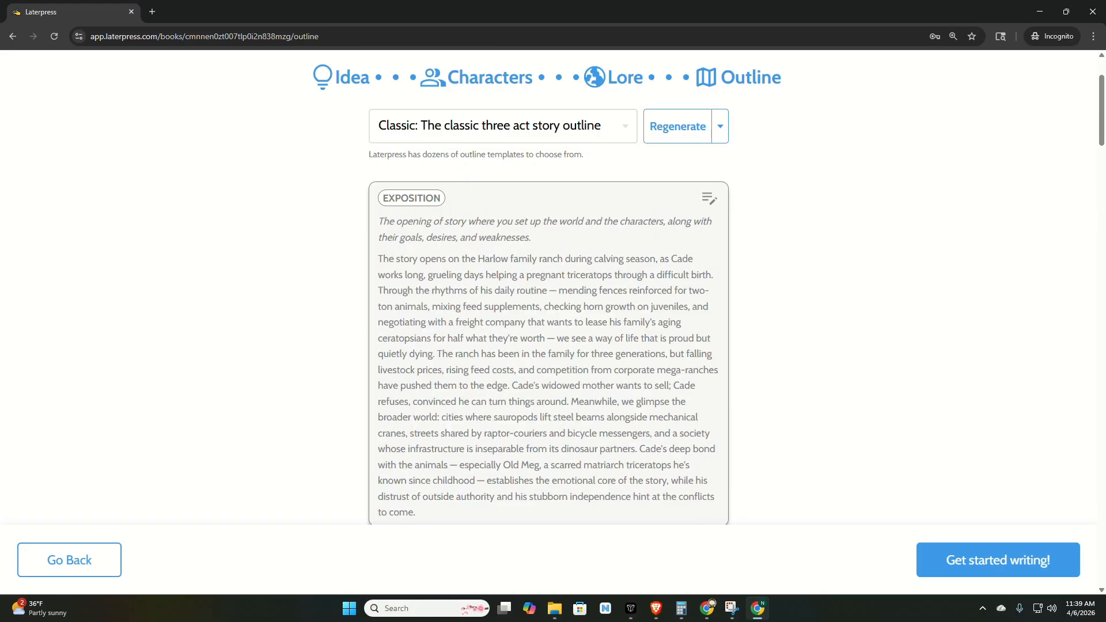
scroll(553, 288, down, 8)
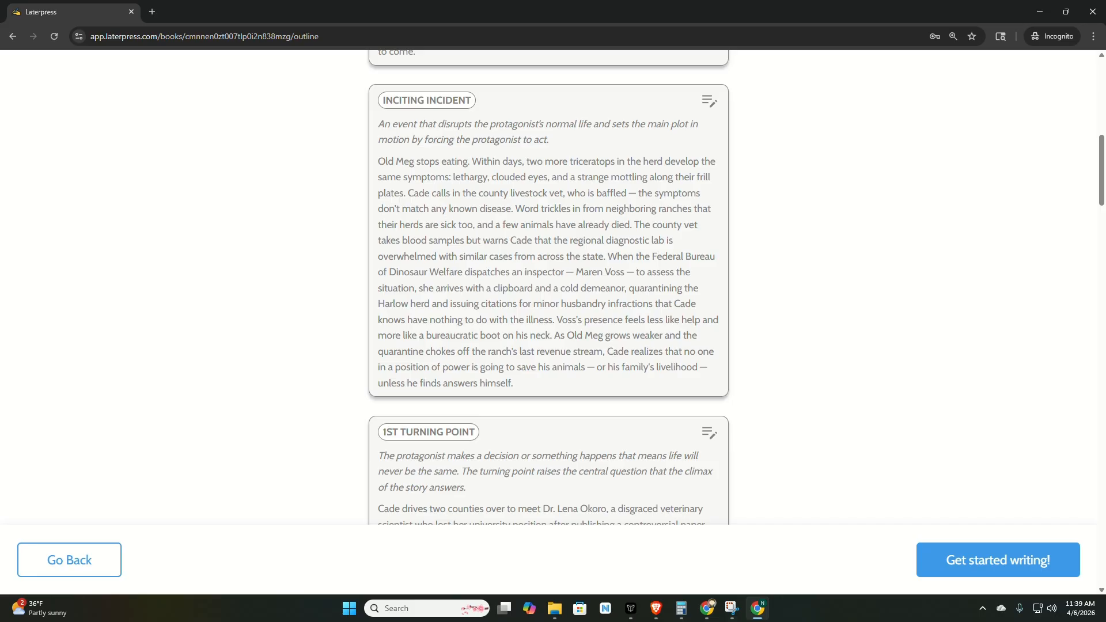
scroll(553, 288, down, 5)
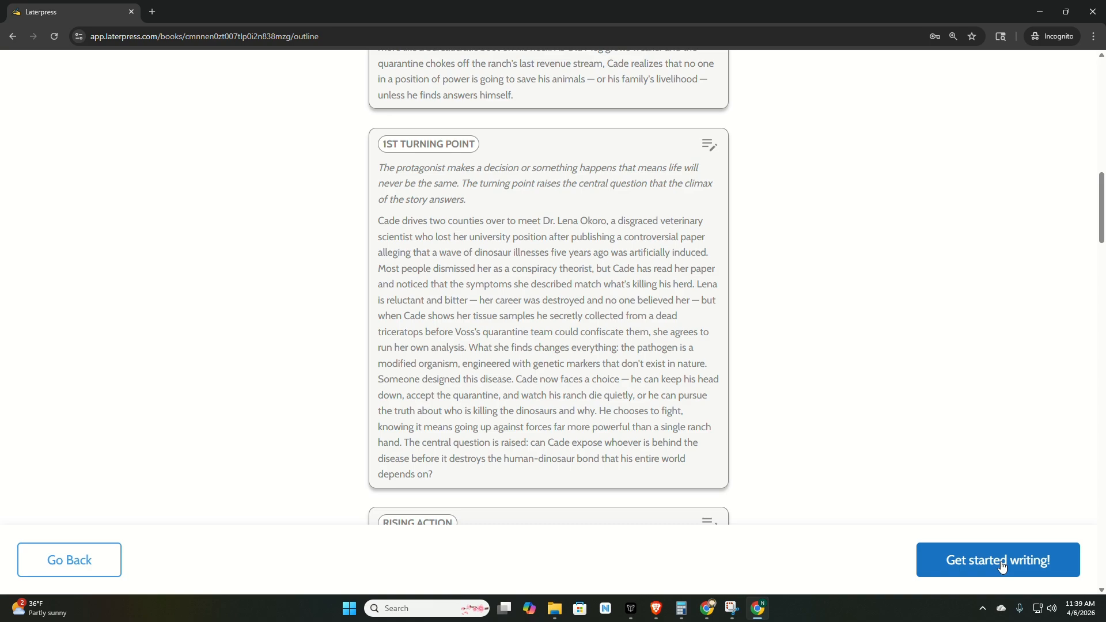
click(1002, 566)
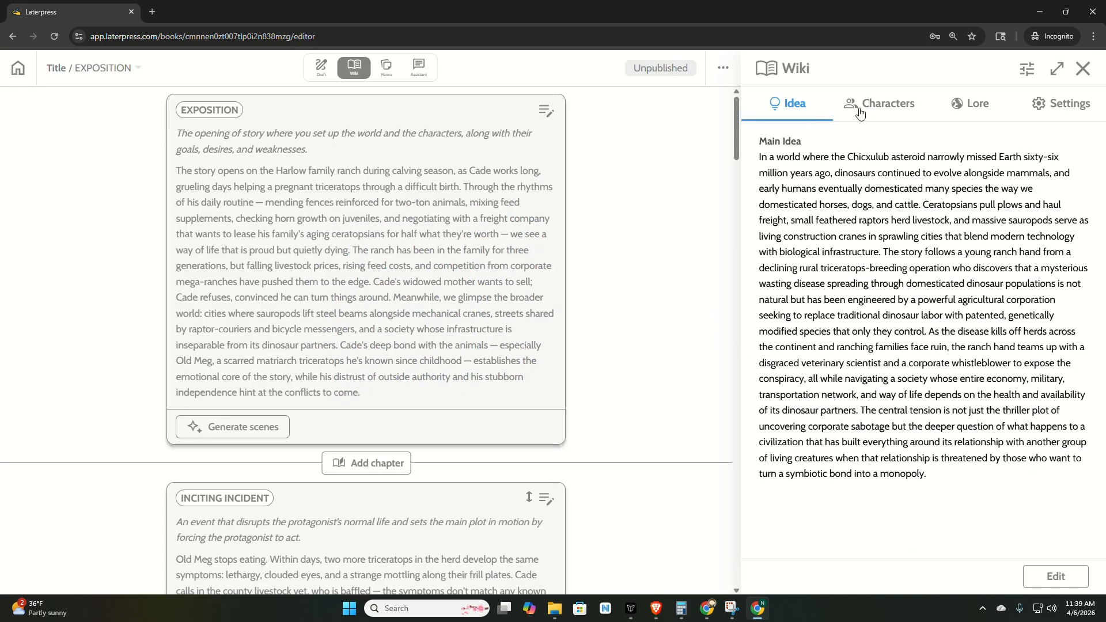
Examine the story wiki's main idea, character profiles and lore section, then close the wiki.
drag(784, 172, 973, 458)
click(874, 128)
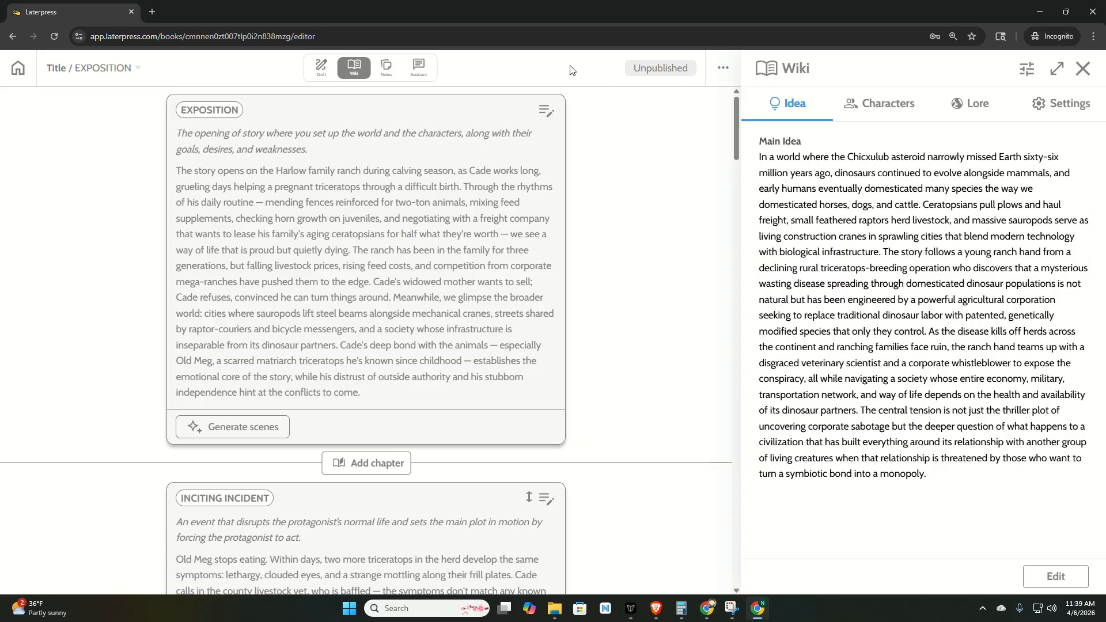
click(890, 105)
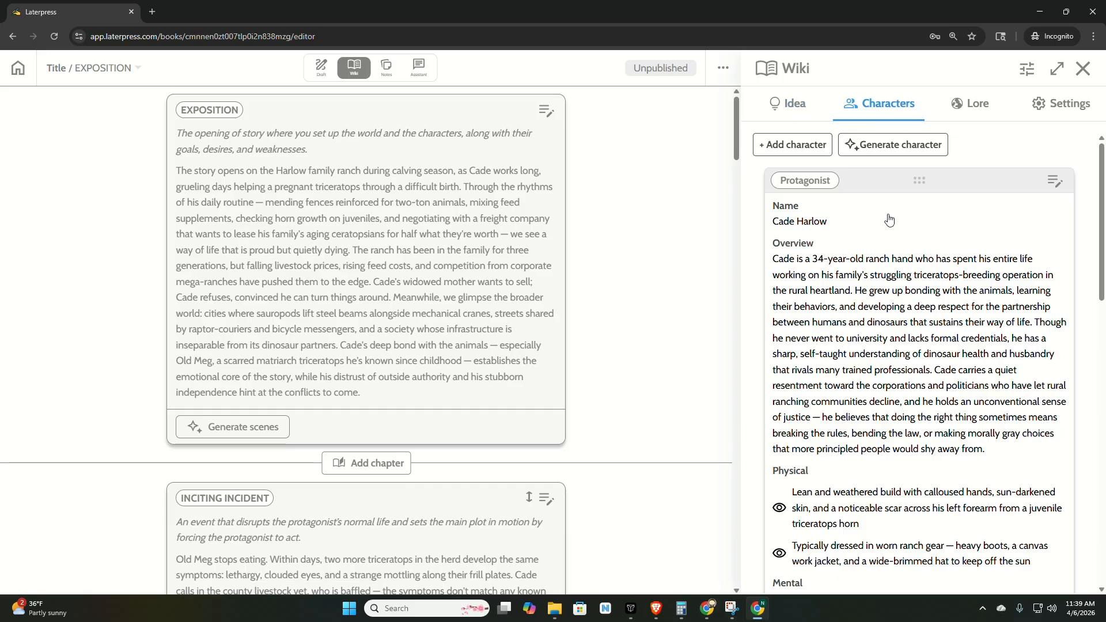
scroll(889, 219, down, 12)
scroll(914, 262, up, 6)
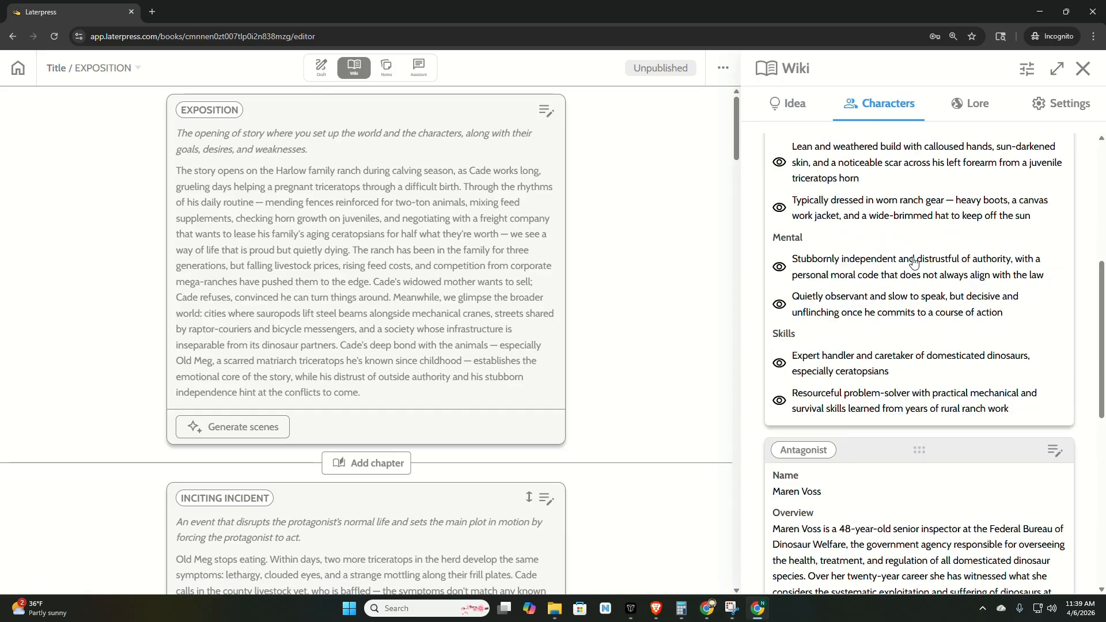
scroll(914, 263, up, 6)
click(985, 107)
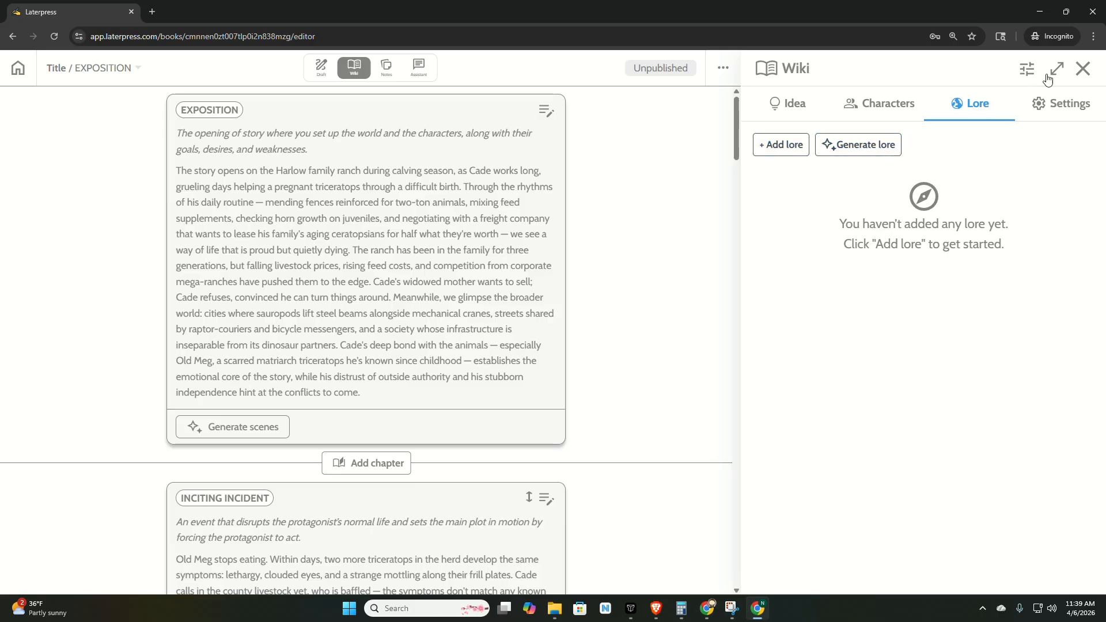
click(1083, 69)
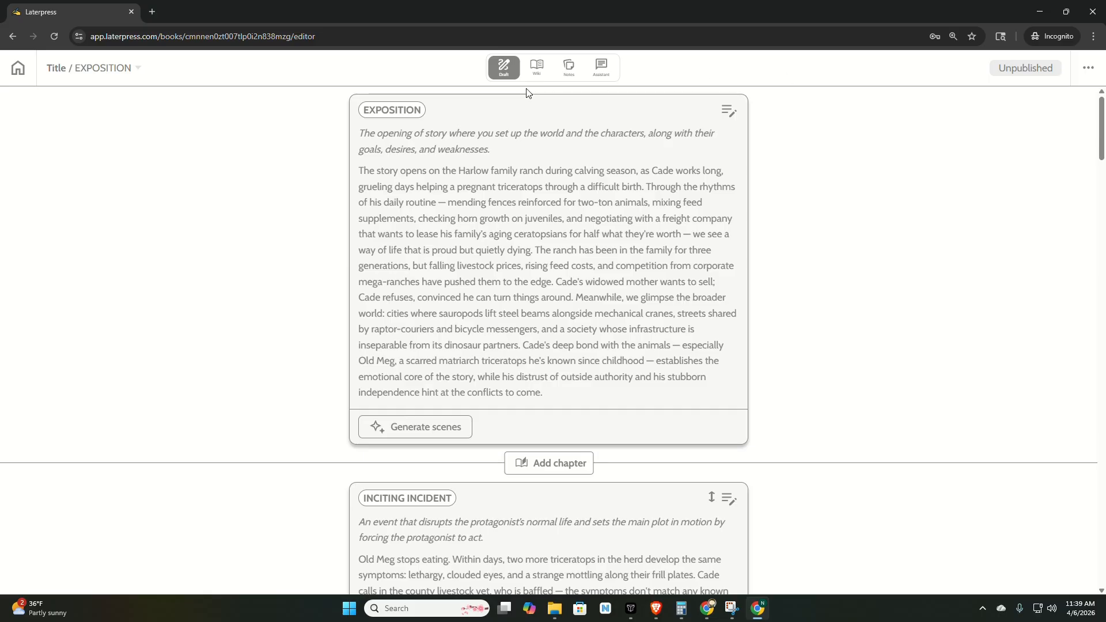
Reopen the wiki beside the draft to view the main idea, then return to the draft alone.
click(537, 68)
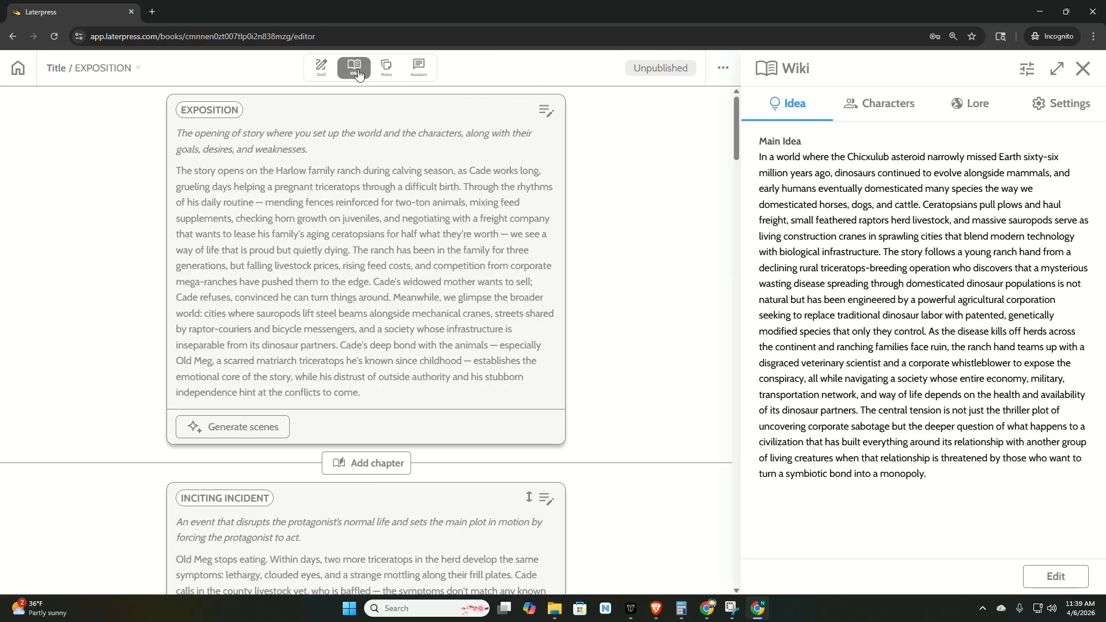
click(358, 72)
click(527, 73)
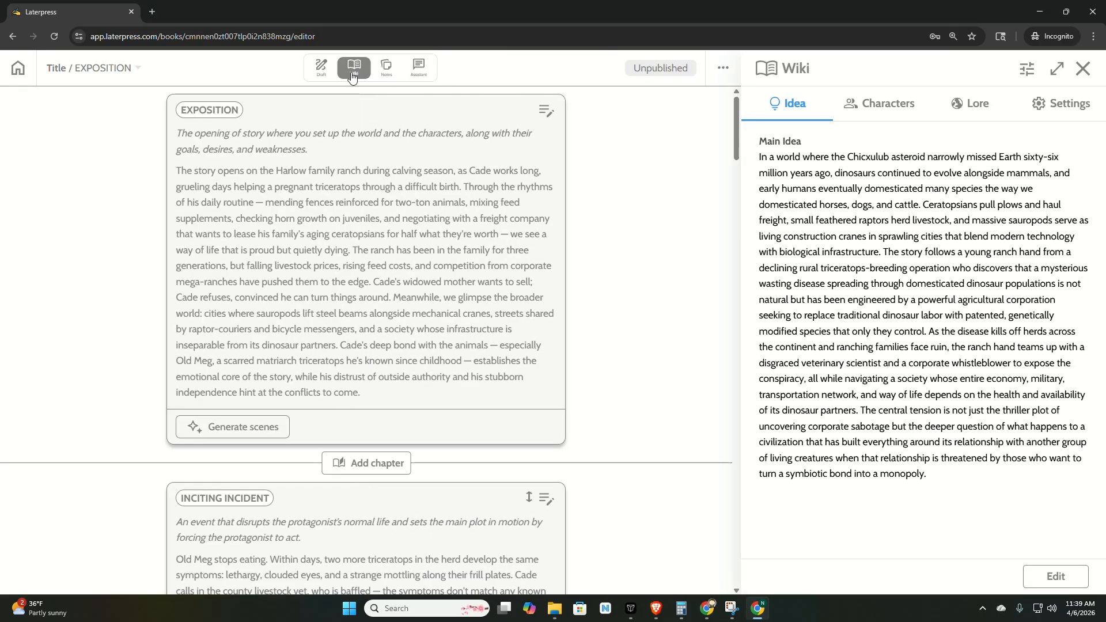
click(1083, 70)
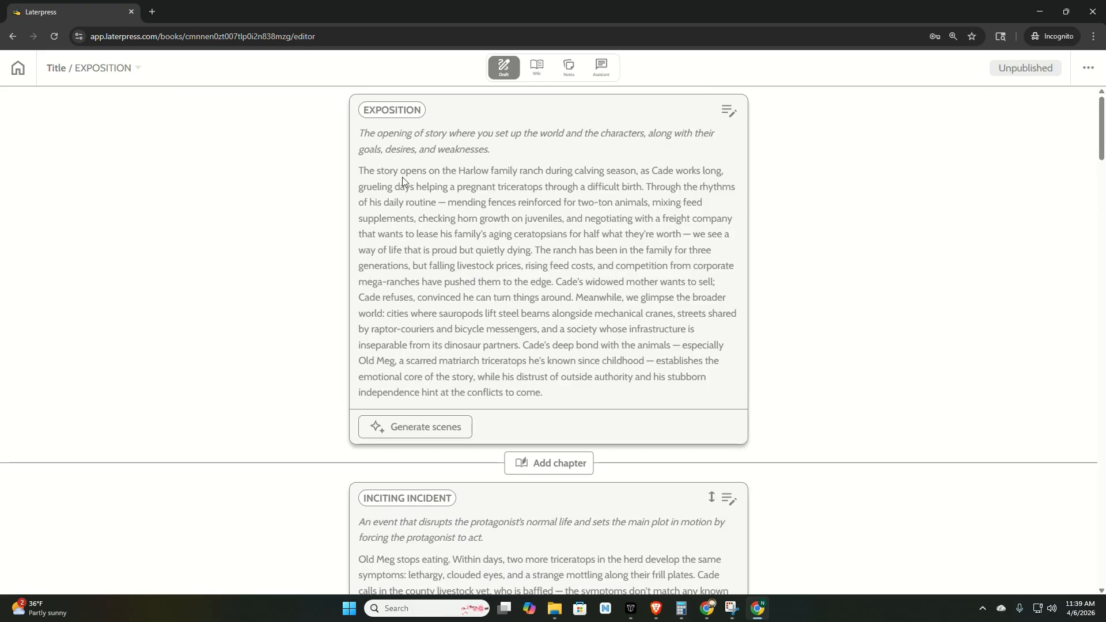
Review the Exposition and Inciting Incident beats in the draft and return to the list of stories.
scroll(402, 178, down, 1)
scroll(368, 165, up, 1)
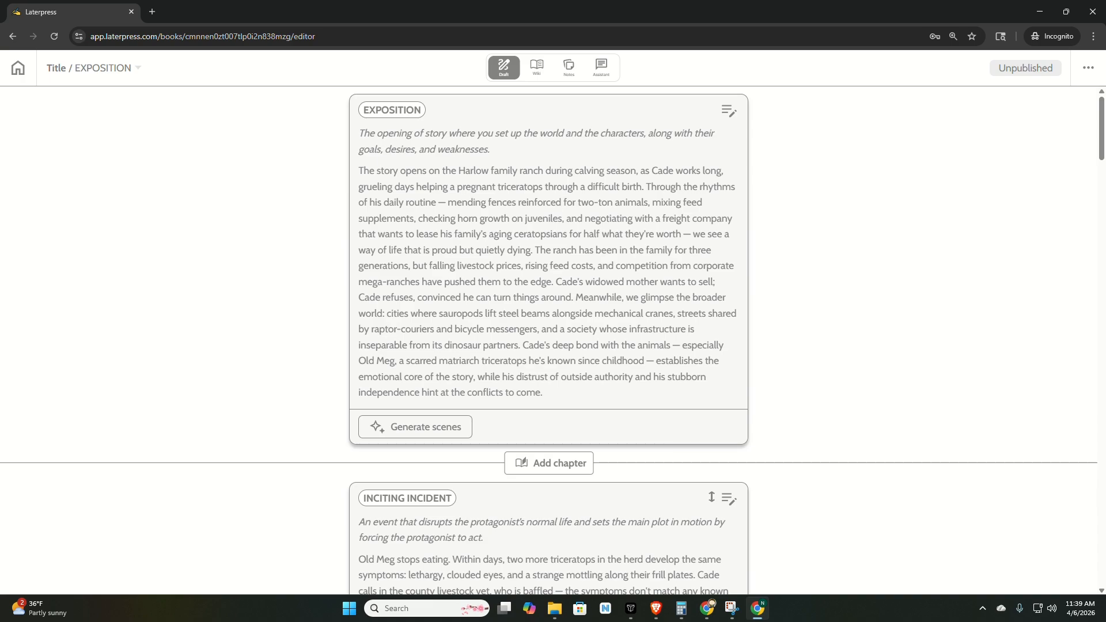
drag(363, 171, 550, 272)
click(578, 183)
scroll(577, 181, down, 8)
scroll(548, 340, up, 2)
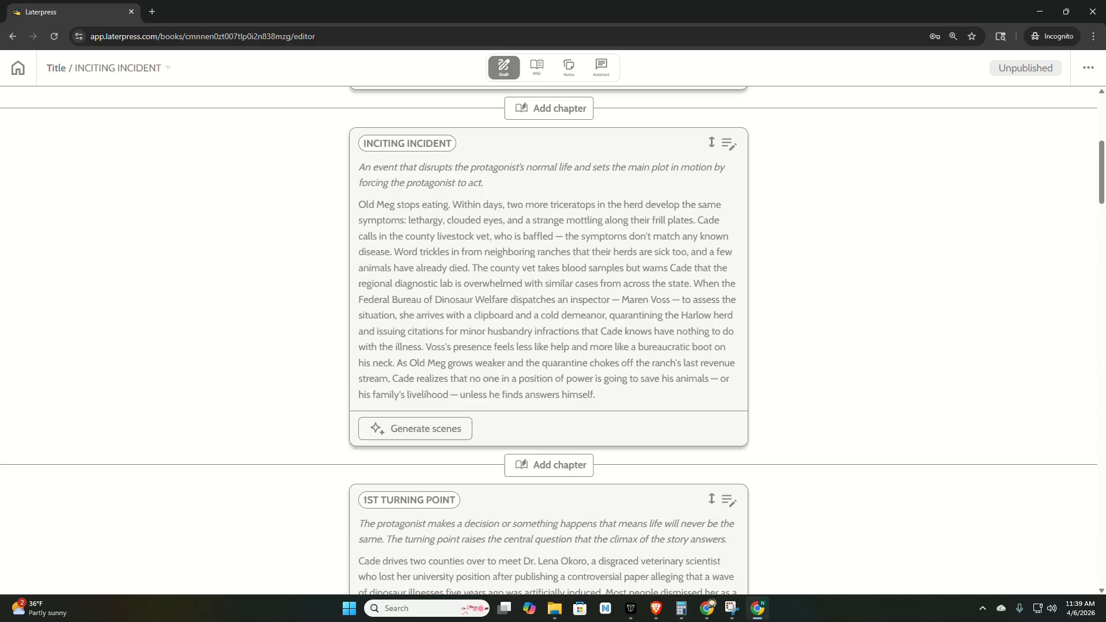
scroll(549, 340, up, 6)
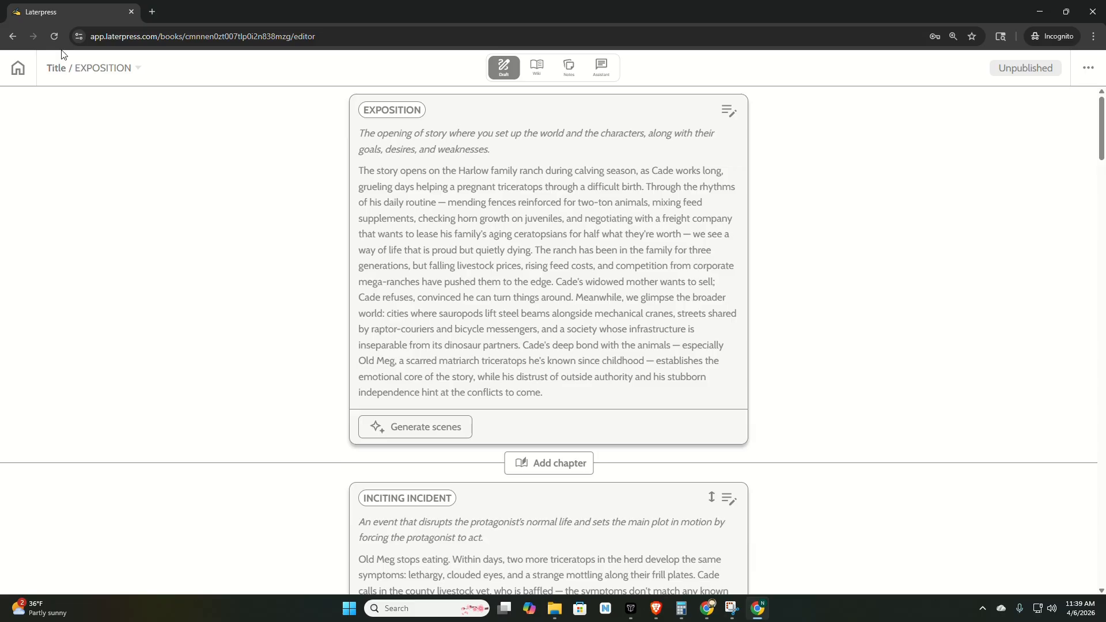
click(16, 74)
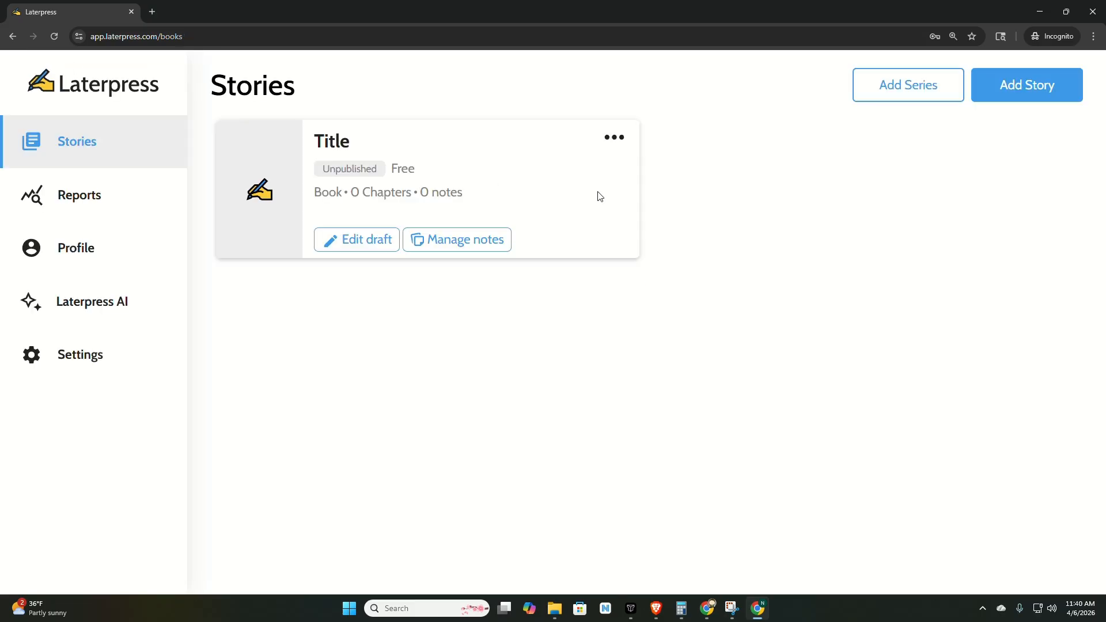